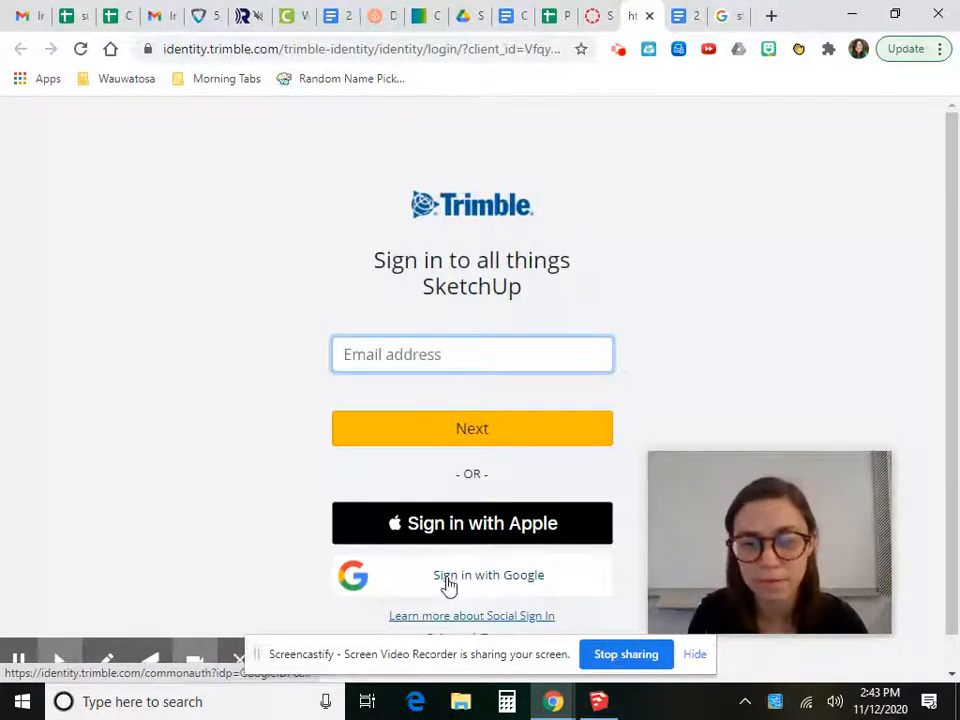
# Sign in to SketchUp with the Google account
pyautogui.click(447, 586)
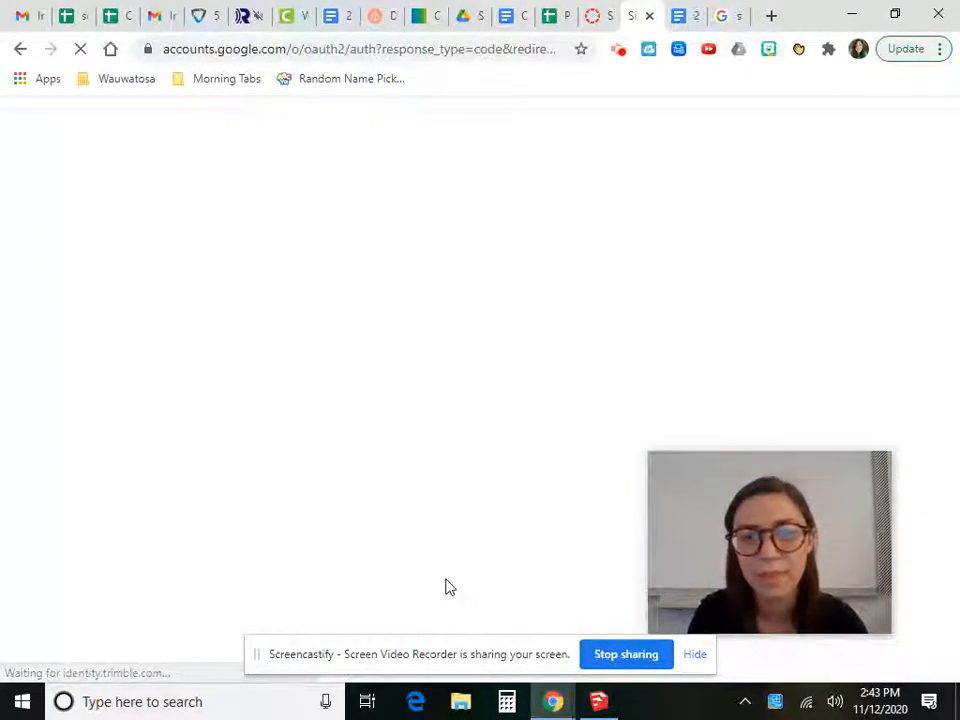
pyautogui.click(425, 318)
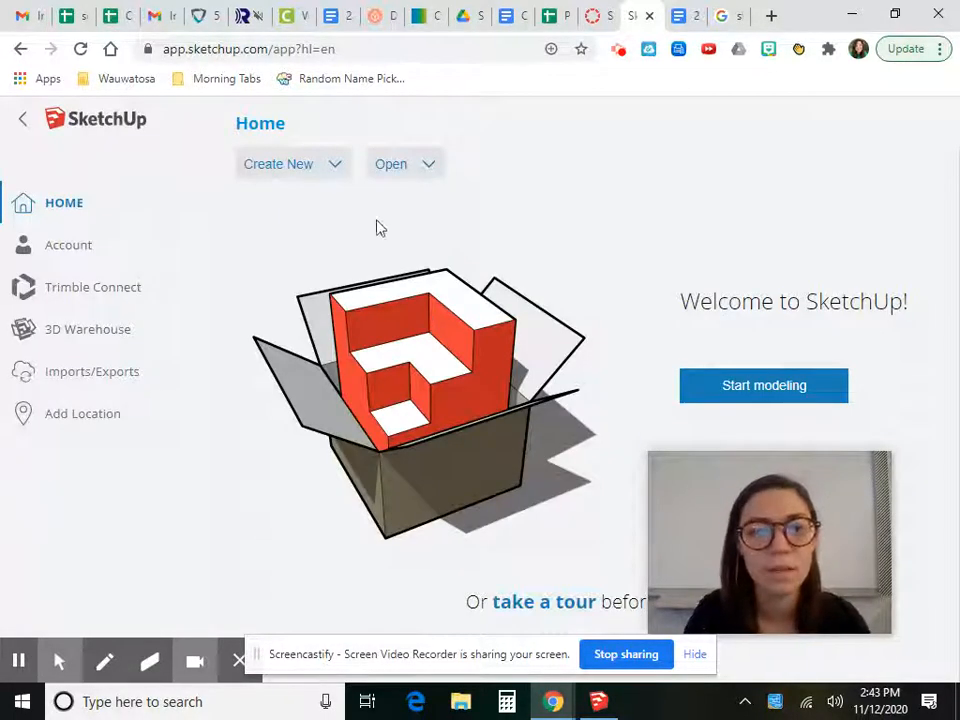
# Create a new model from the Simple Template - Millimeters and erase the default human figure
pyautogui.click(336, 168)
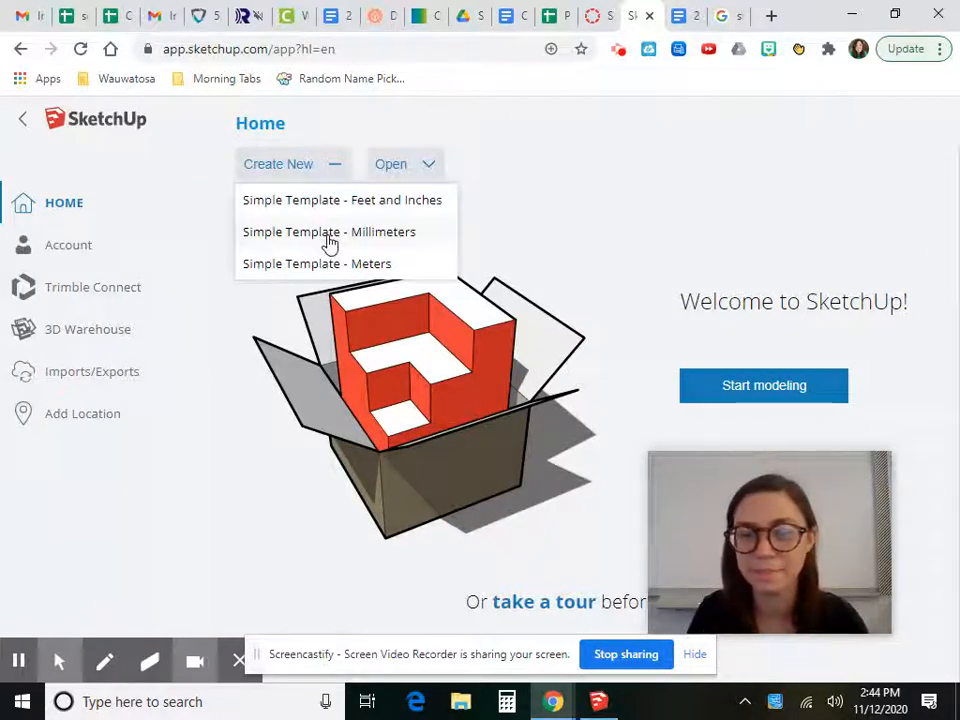
pyautogui.click(330, 240)
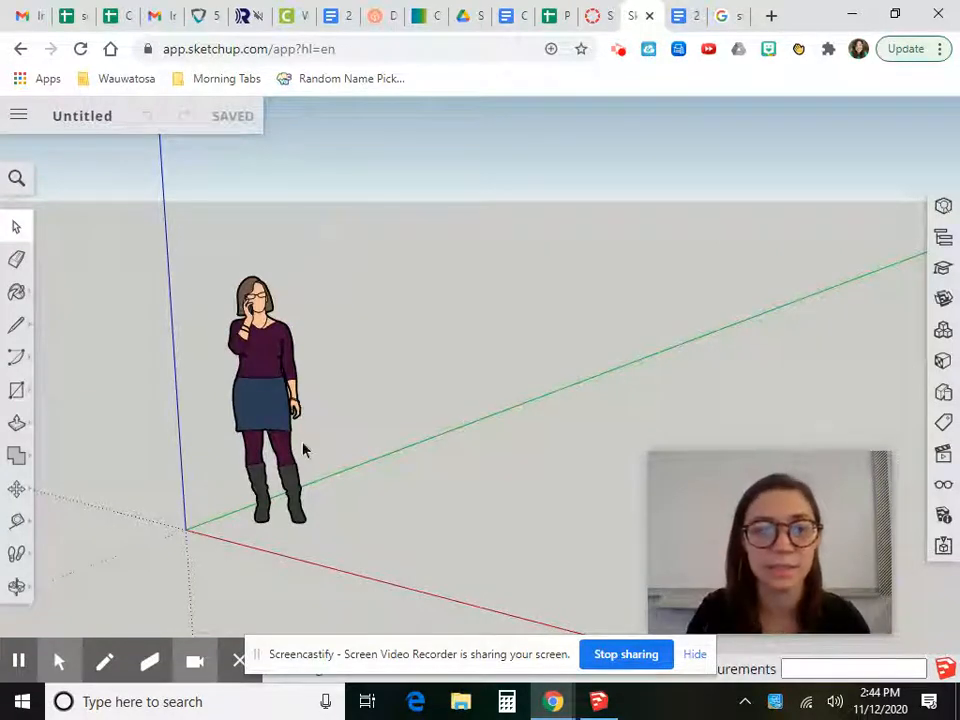
pyautogui.click(256, 302)
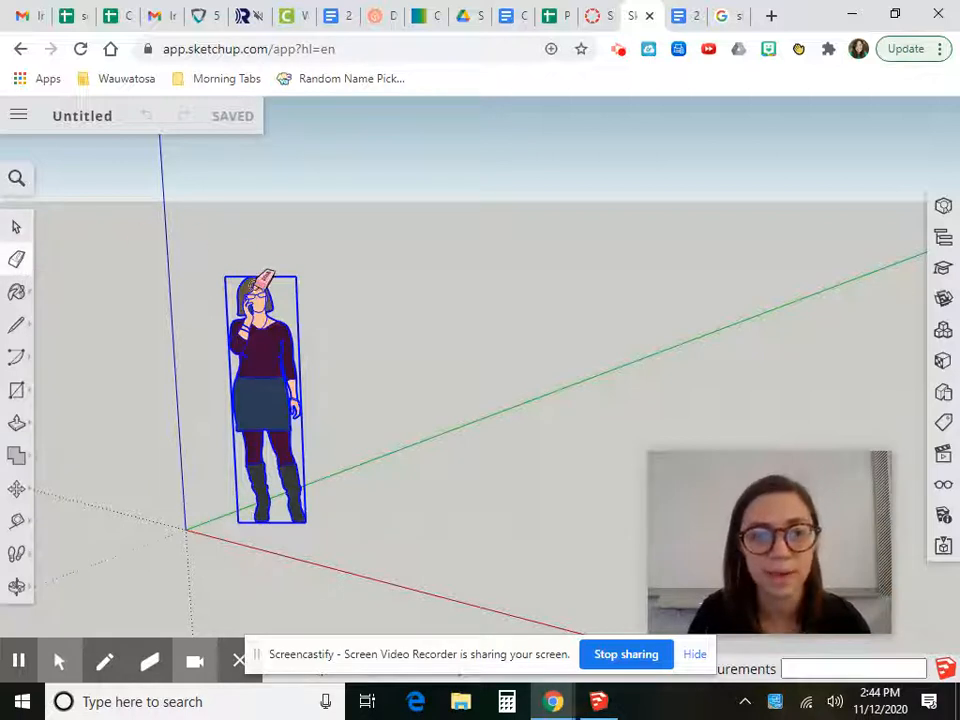
pyautogui.click(263, 290)
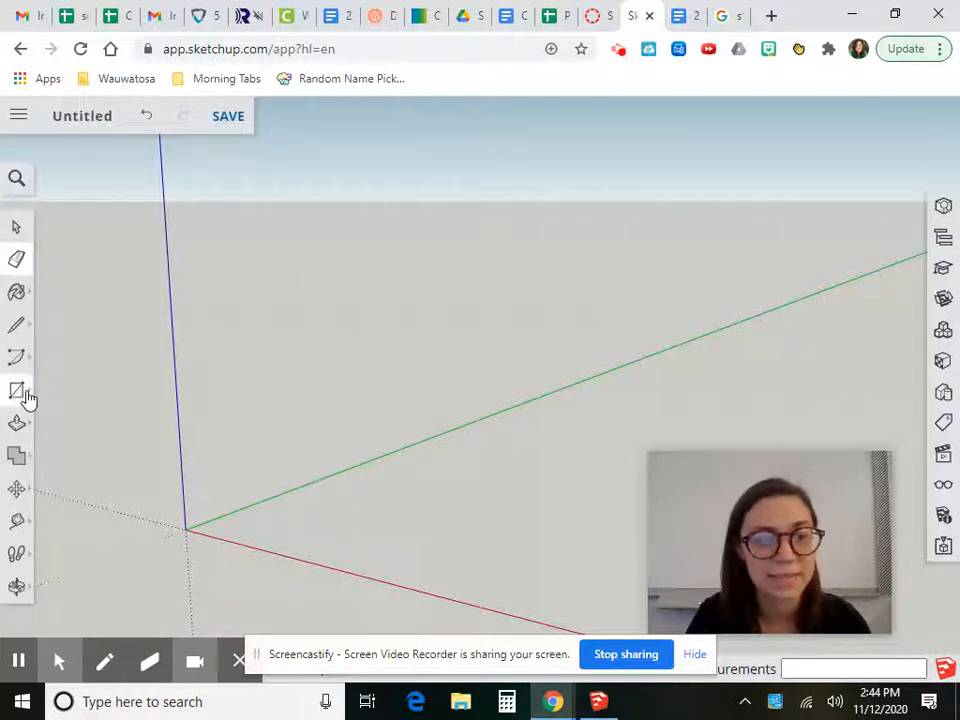
# Draw a circle with a 15 mm radius on the ground plane, centered at the origin
pyautogui.click(27, 396)
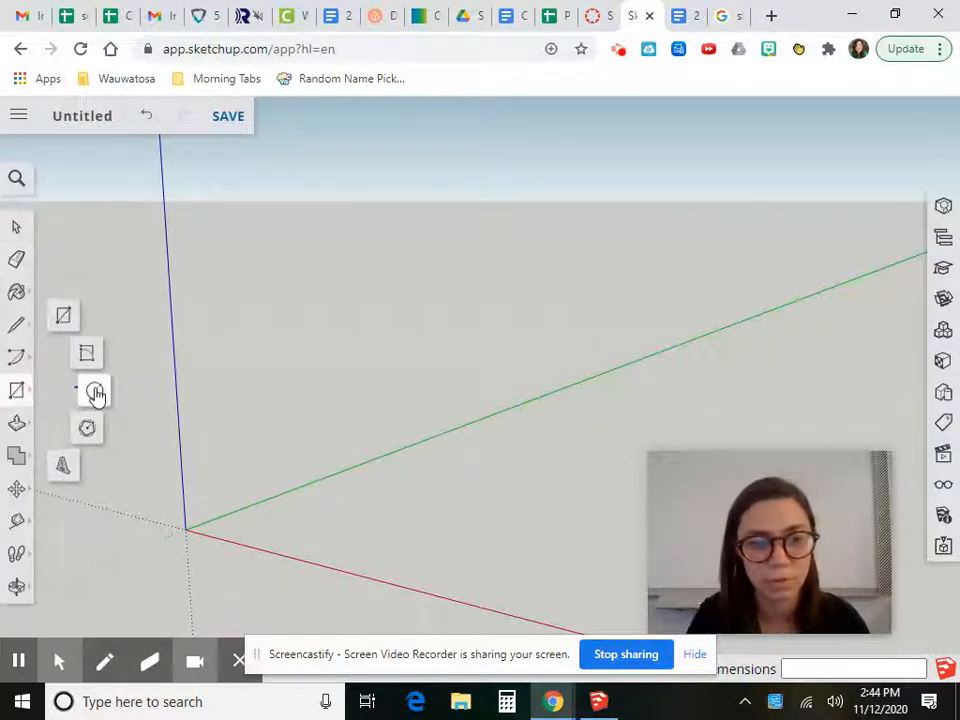
pyautogui.click(94, 392)
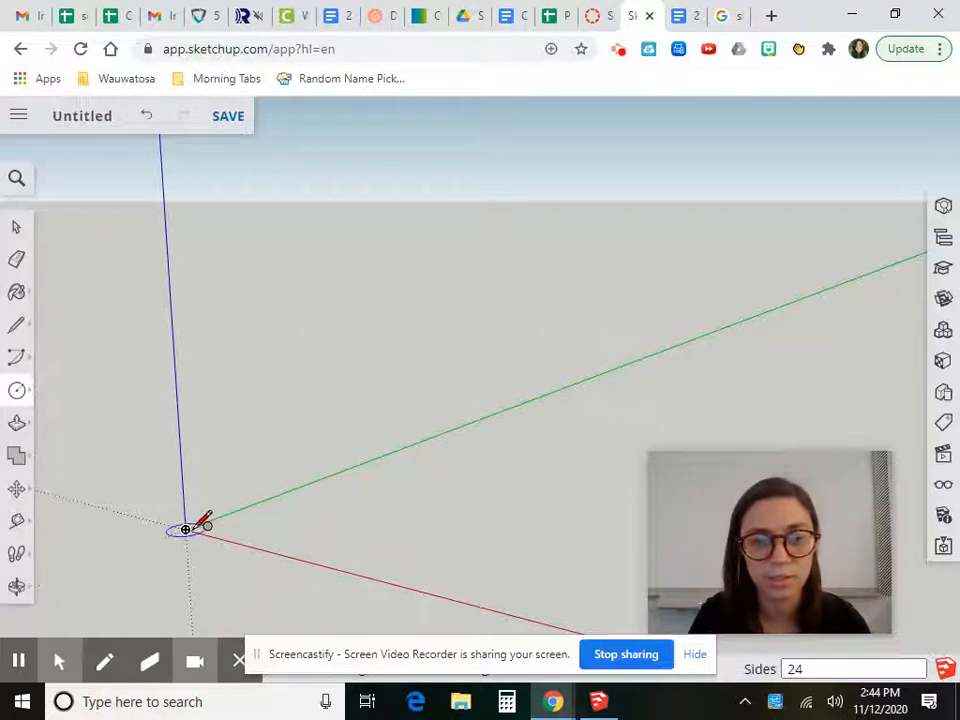
pyautogui.click(186, 528)
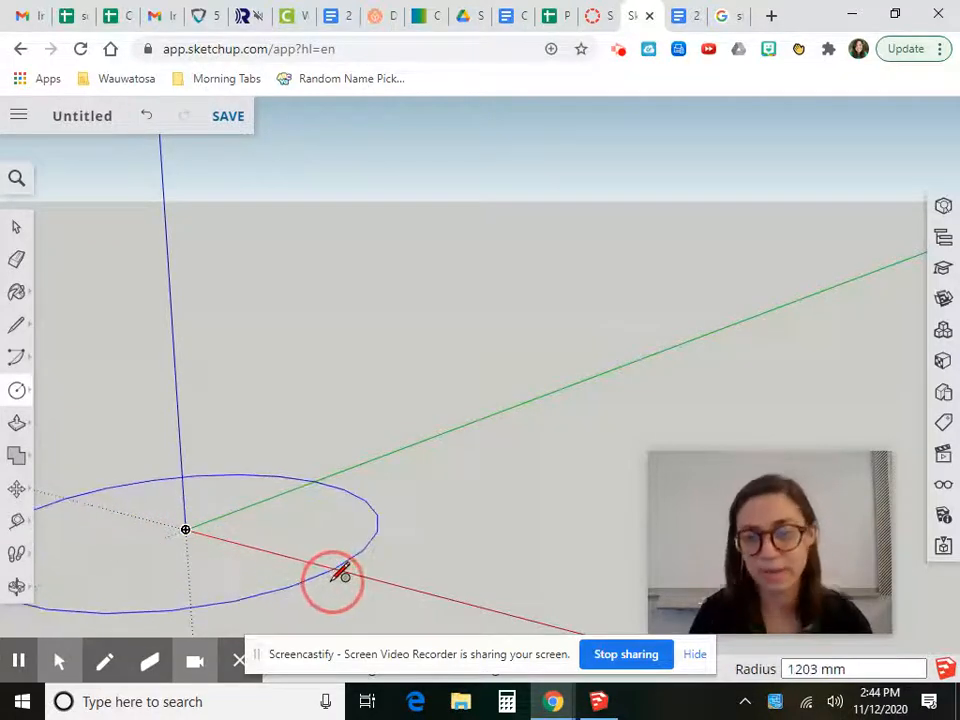
pyautogui.click(336, 570)
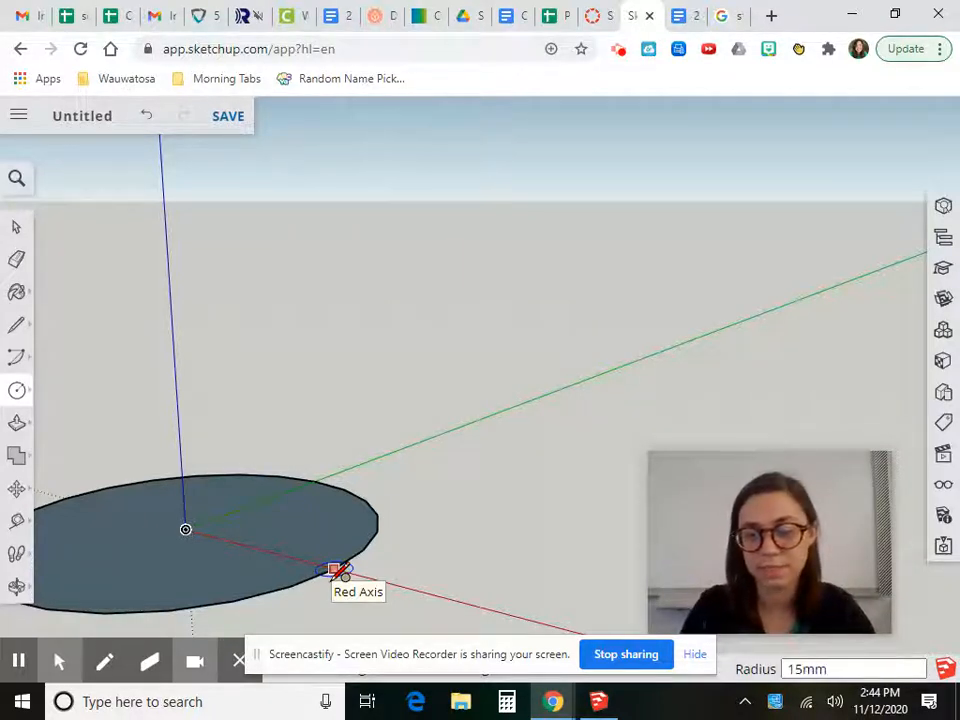
pyautogui.hotkey('ctrl', 'z')
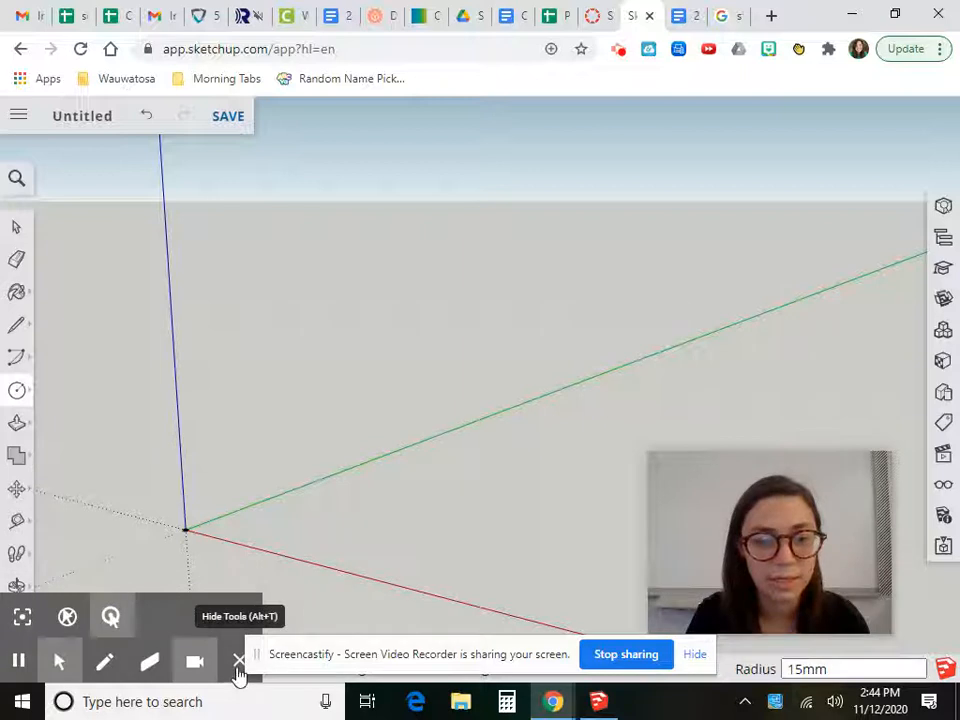
pyautogui.click(238, 664)
pyautogui.click(695, 656)
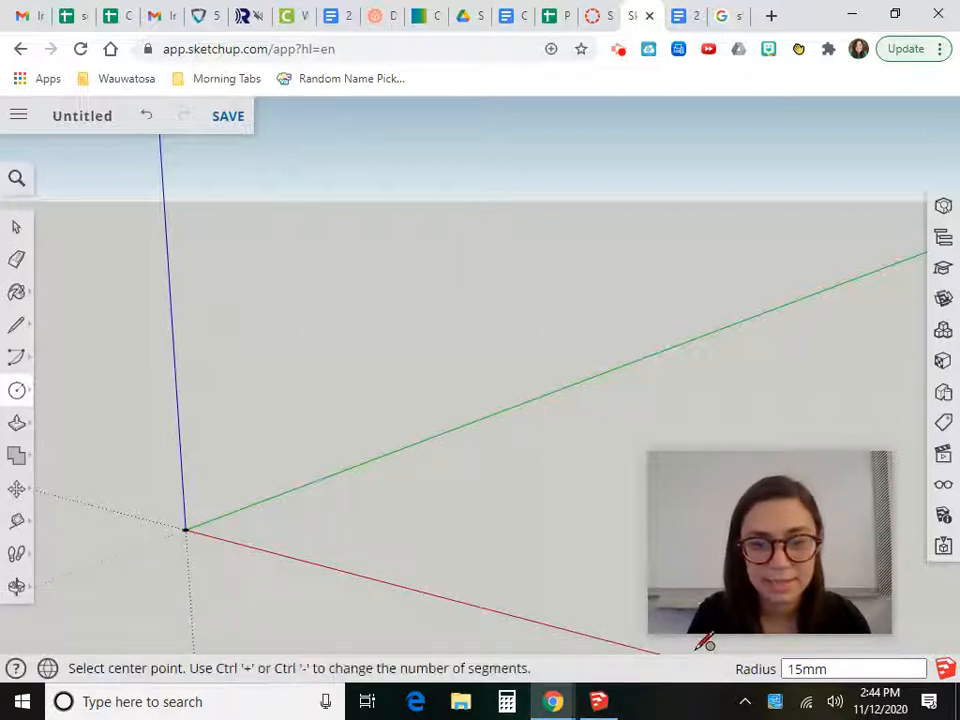
# Push/Pull the circle face upward 1 mm to form a thin disc
pyautogui.click(17, 588)
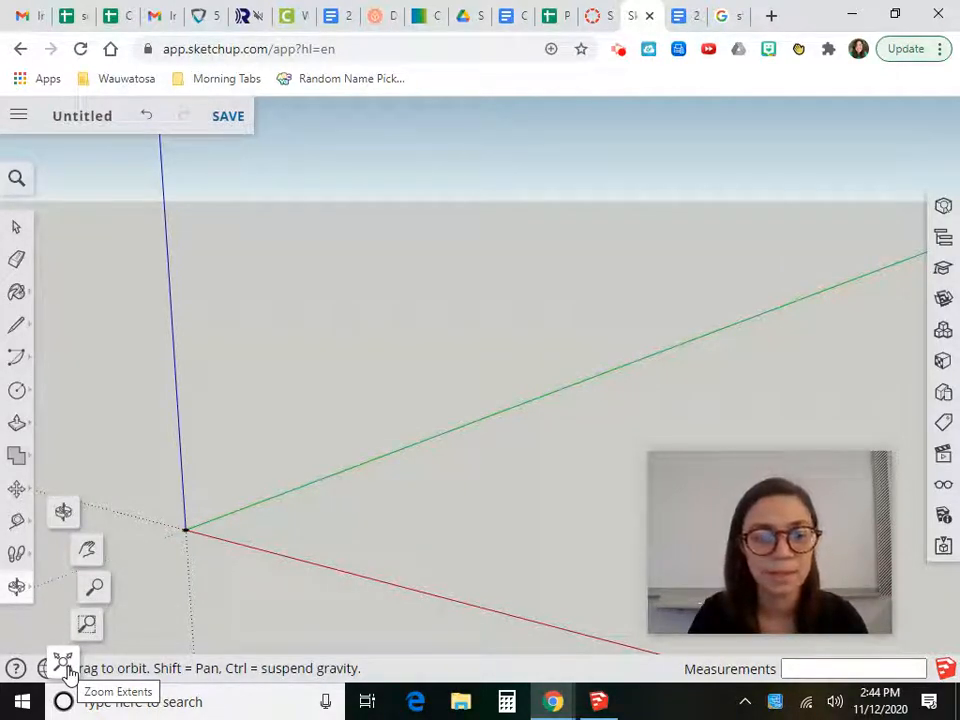
pyautogui.click(64, 666)
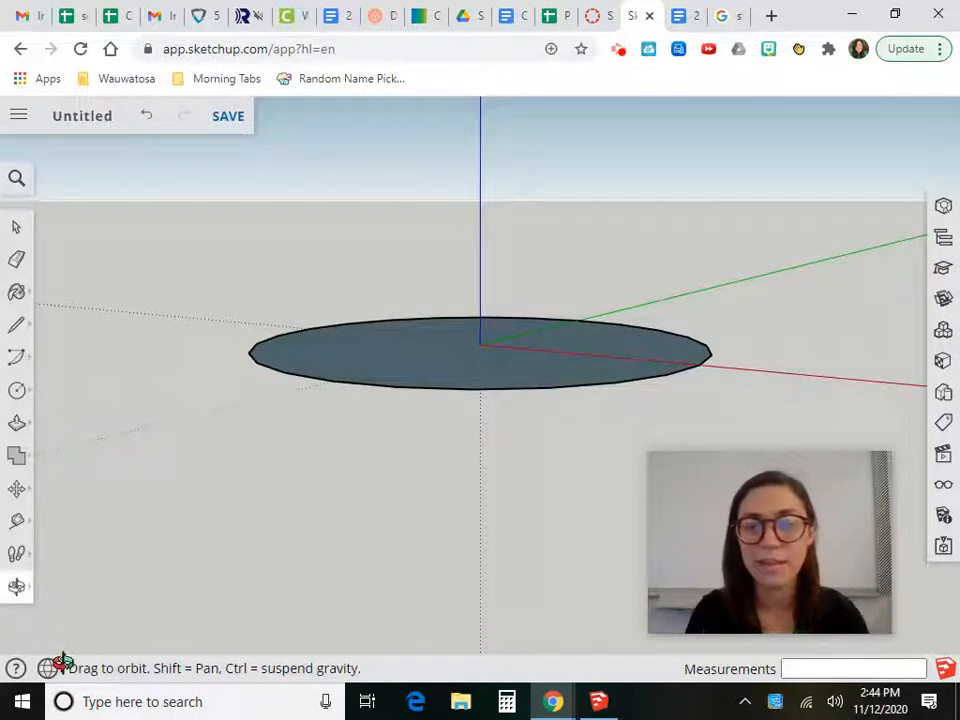
pyautogui.click(15, 427)
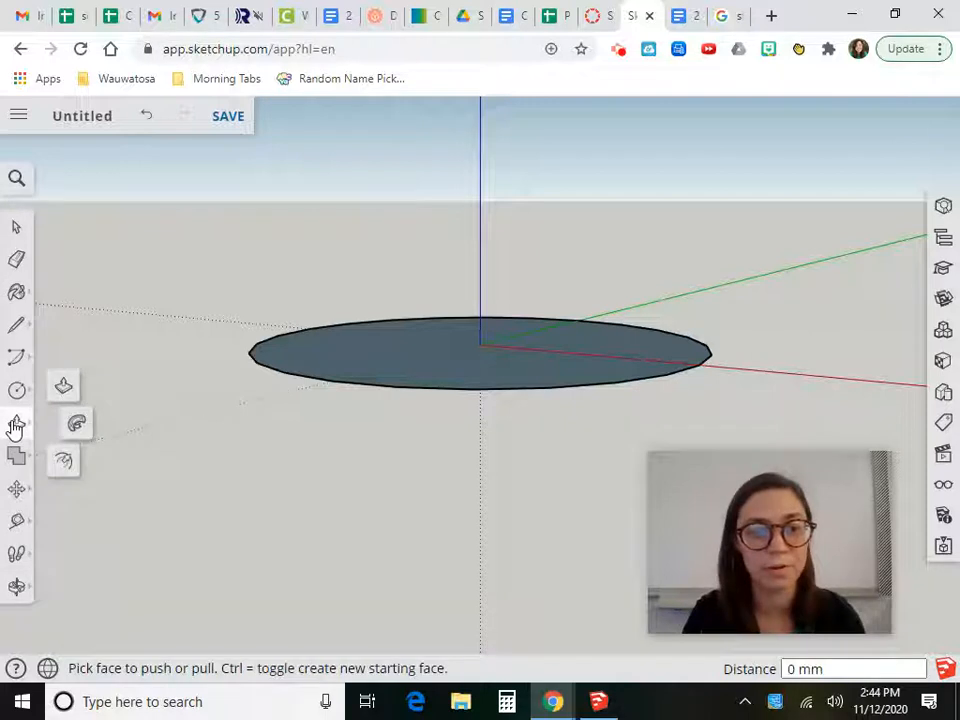
pyautogui.click(65, 387)
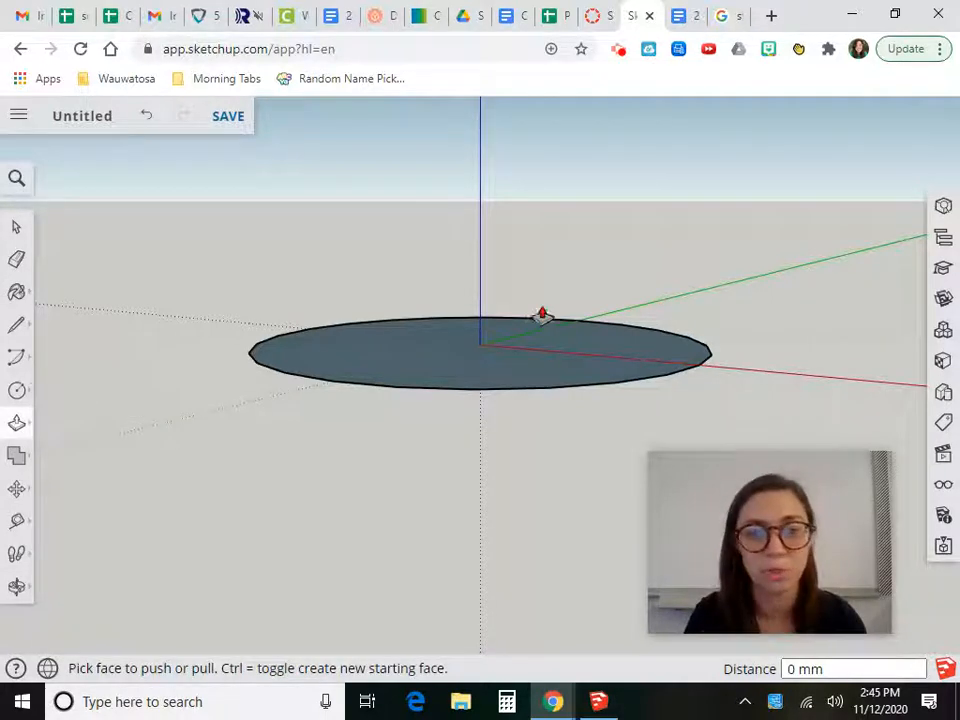
pyautogui.click(493, 366)
pyautogui.moveTo(493, 366); pyautogui.dragTo(498, 353)
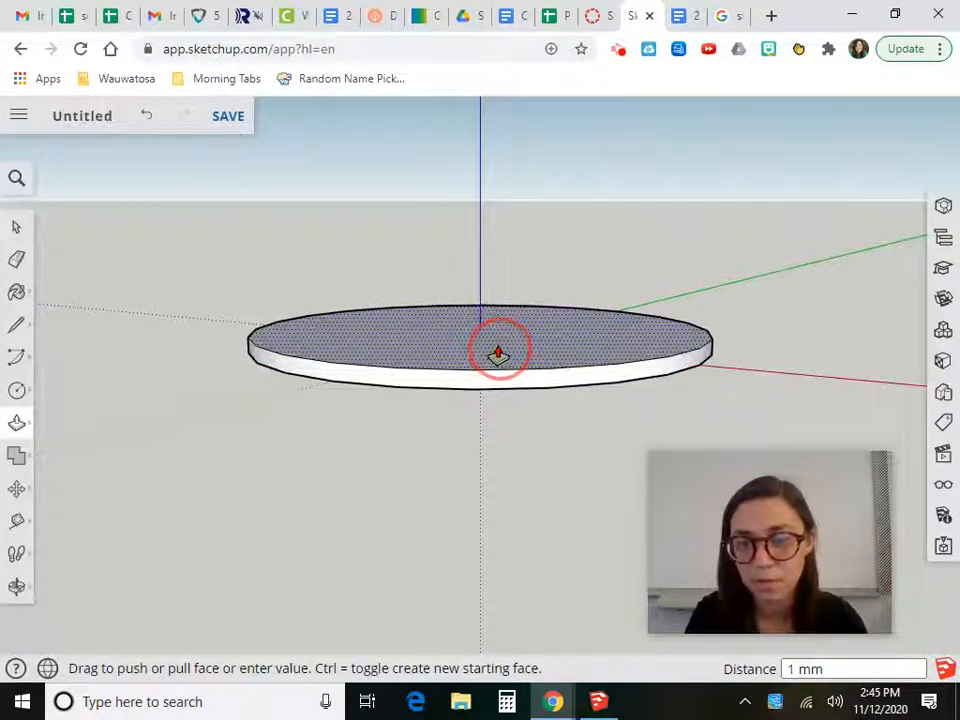
pyautogui.click(498, 353)
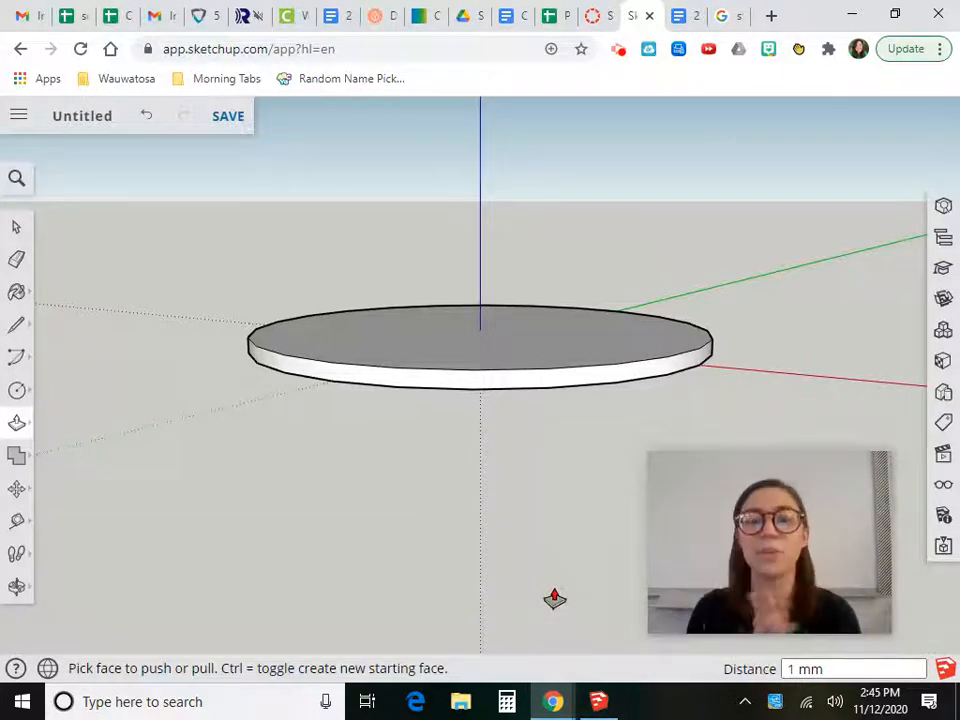
# Draw two eye circles of about 4 mm radius side by side on the far half of the disc's top face
pyautogui.click(17, 588)
pyautogui.click(65, 515)
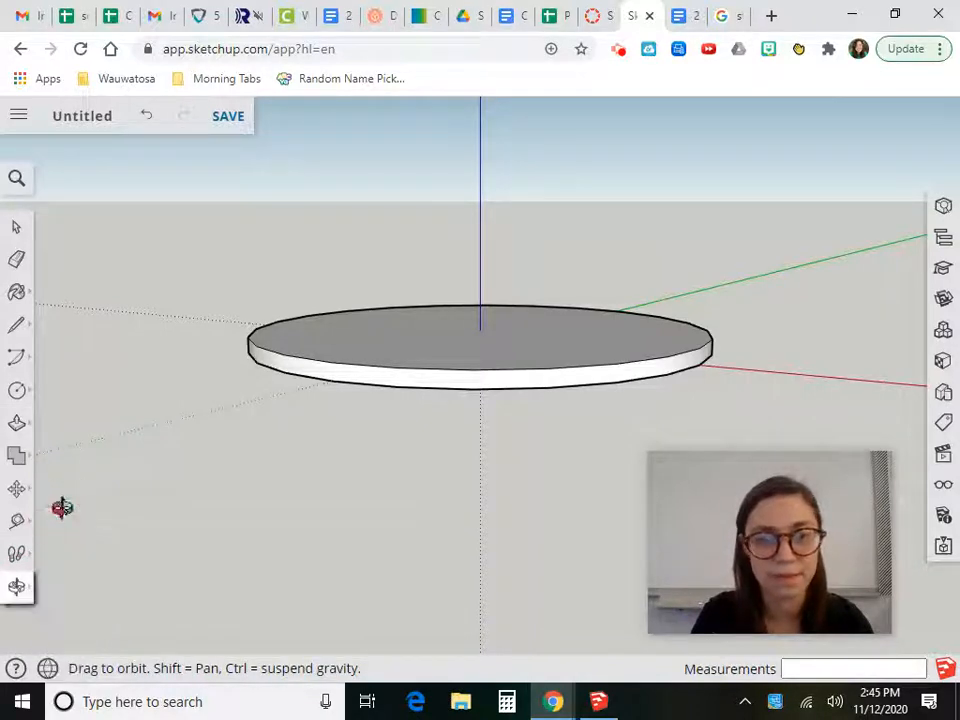
pyautogui.moveTo(462, 285); pyautogui.dragTo(436, 613)
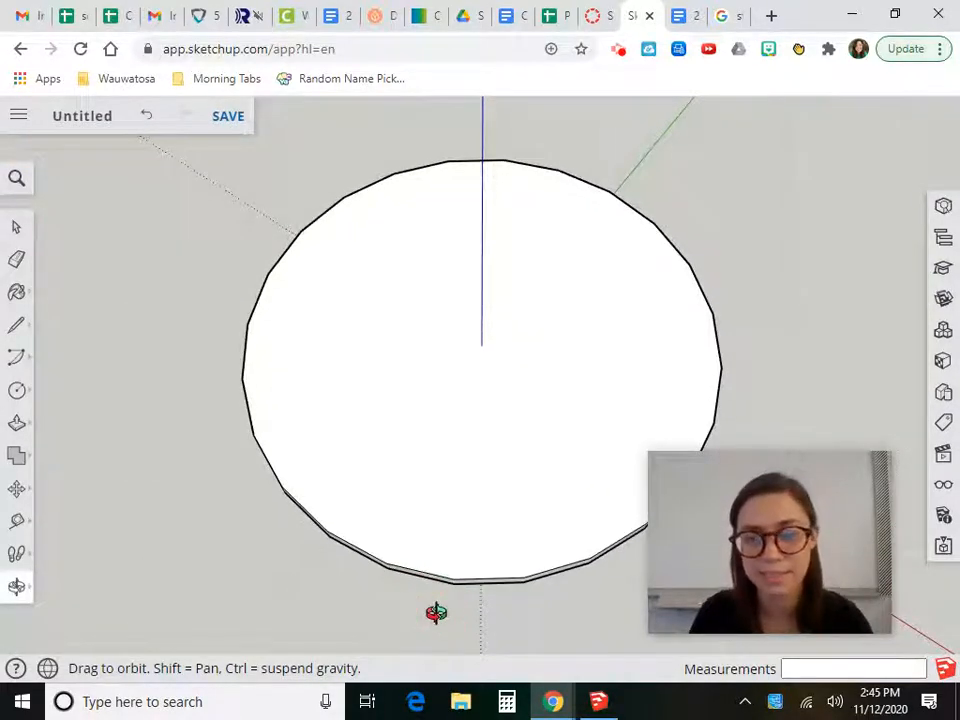
pyautogui.click(17, 398)
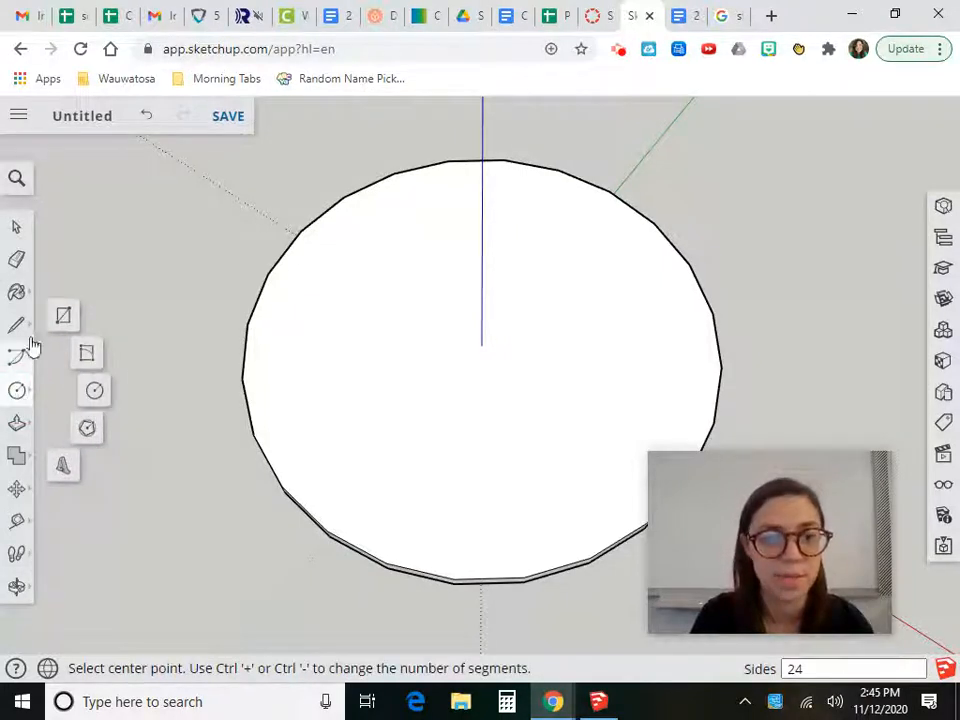
pyautogui.click(95, 392)
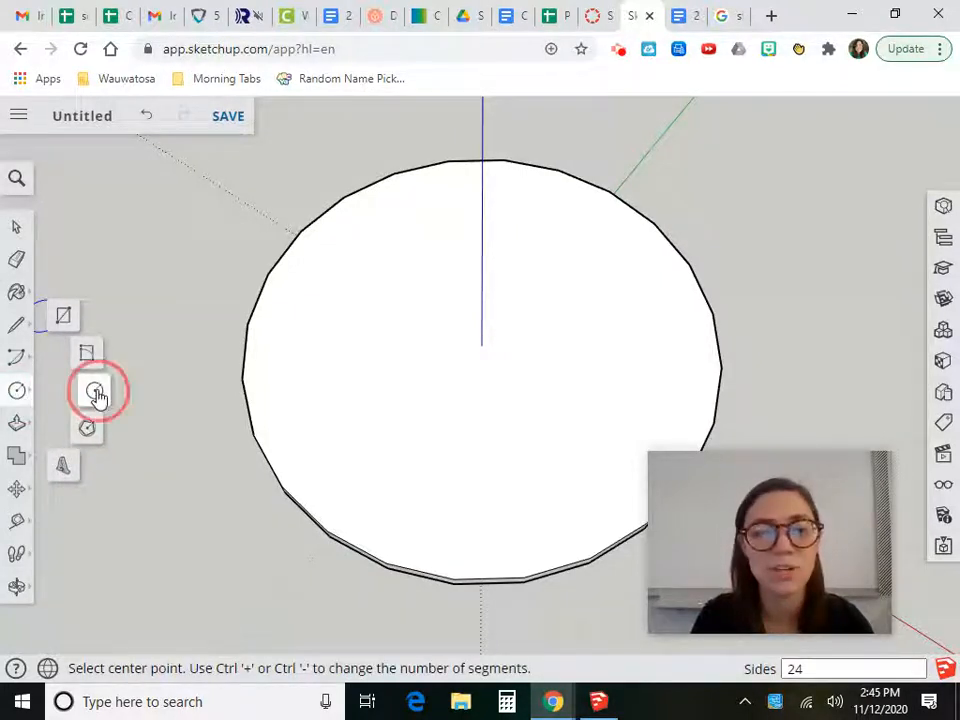
pyautogui.click(372, 272)
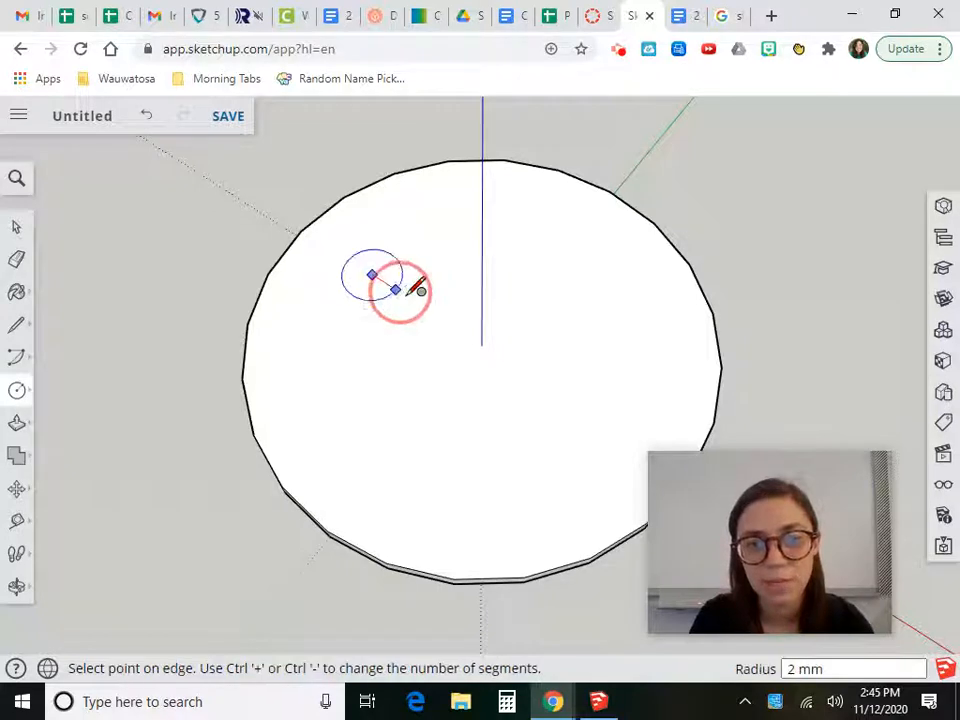
pyautogui.click(422, 300)
pyautogui.moveTo(548, 263)
pyautogui.mouseDown()
pyautogui.moveTo(606, 294)
pyautogui.moveTo(598, 293)
pyautogui.mouseUp()
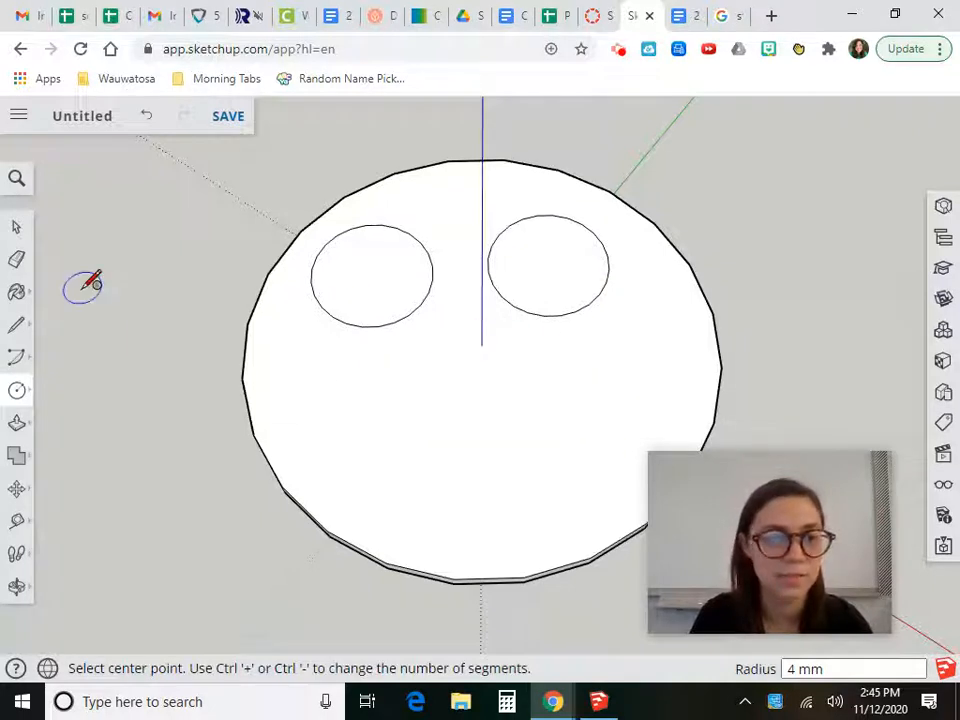
# Try to draw a center-point arc for the mouth on the disc's face below the two eye circles
pyautogui.click(18, 360)
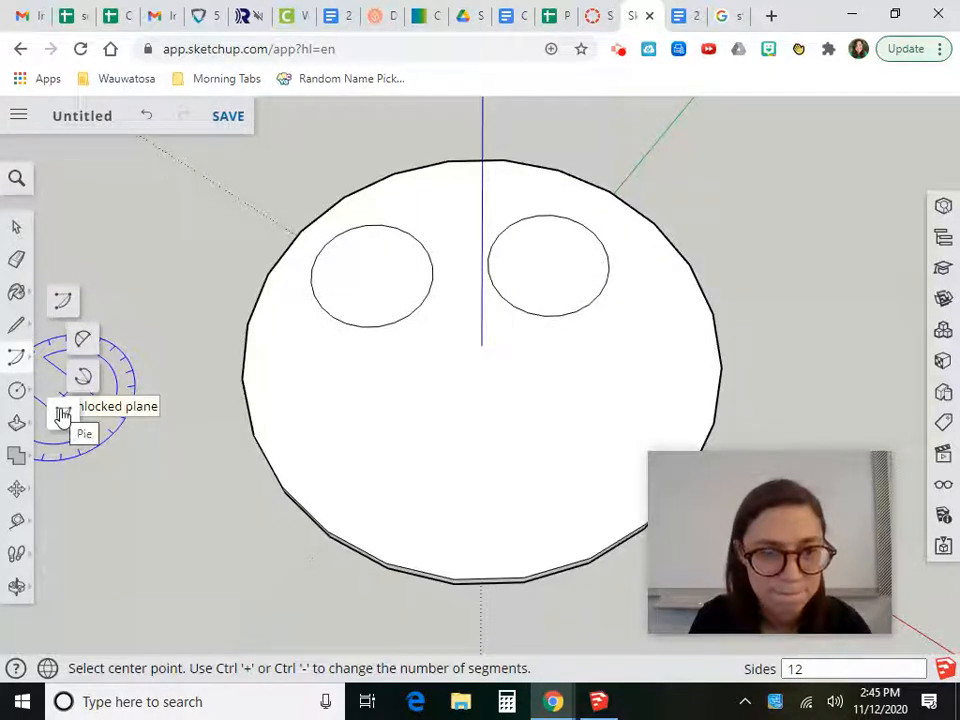
pyautogui.click(62, 303)
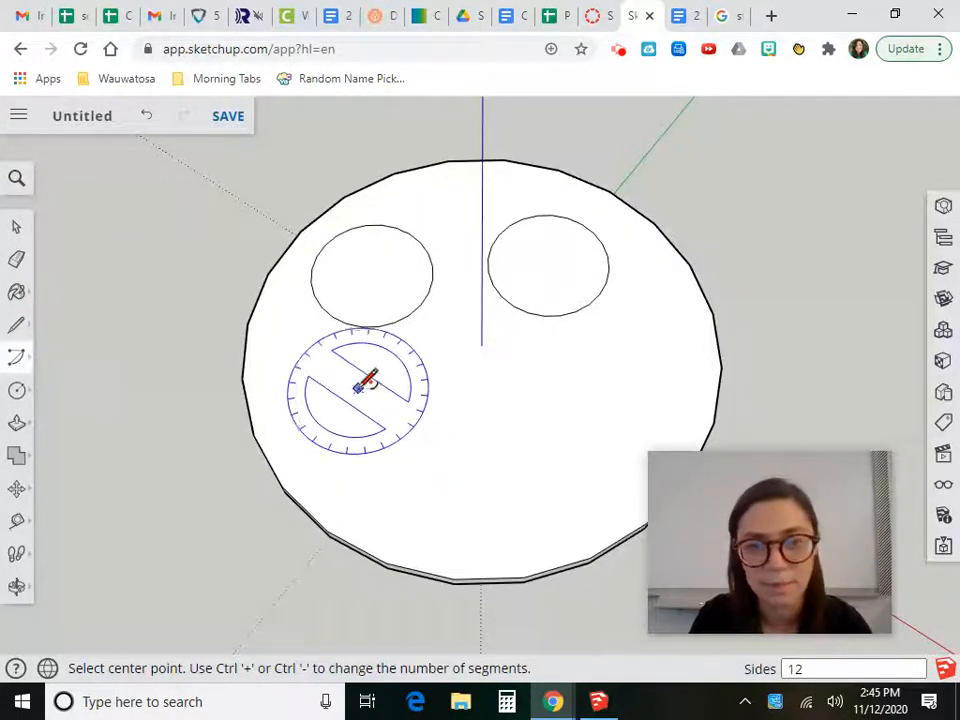
pyautogui.click(361, 384)
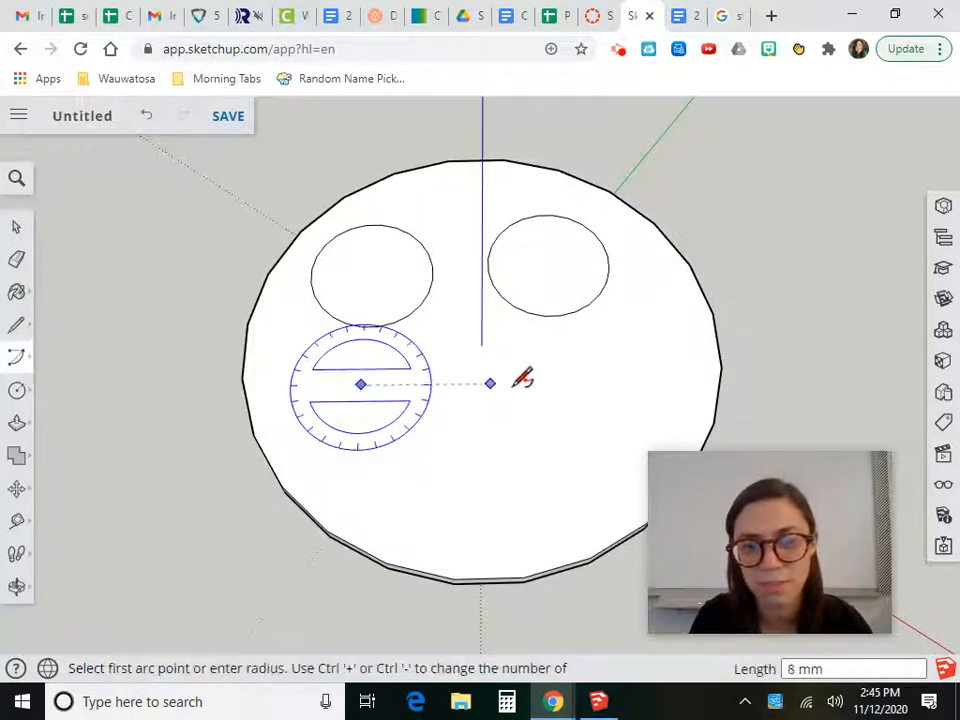
pyautogui.click(571, 382)
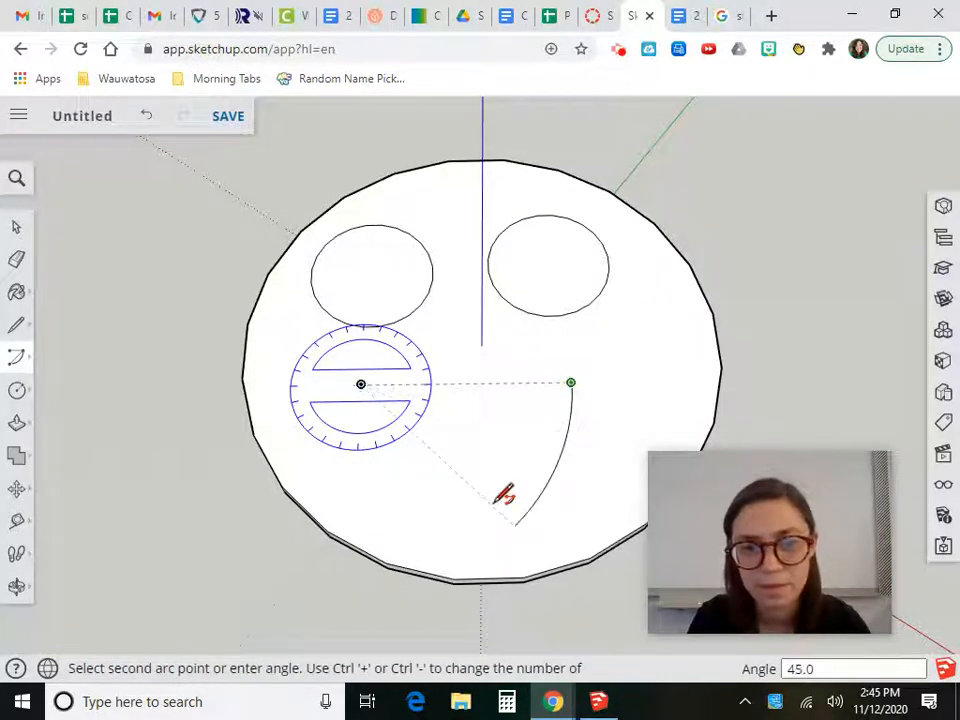
pyautogui.click(550, 403)
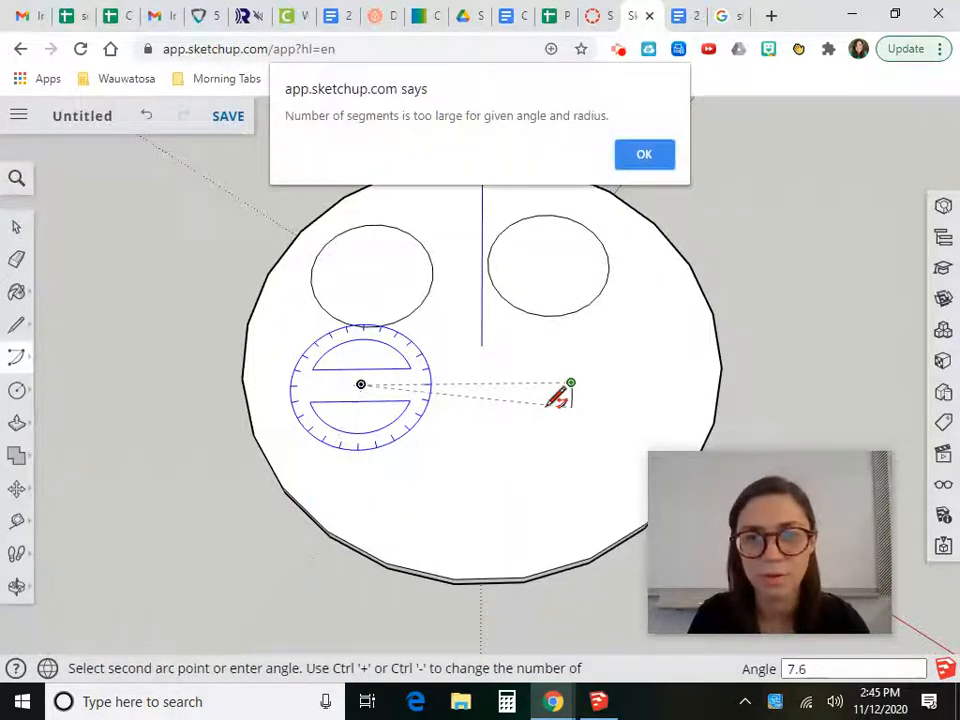
pyautogui.click(645, 156)
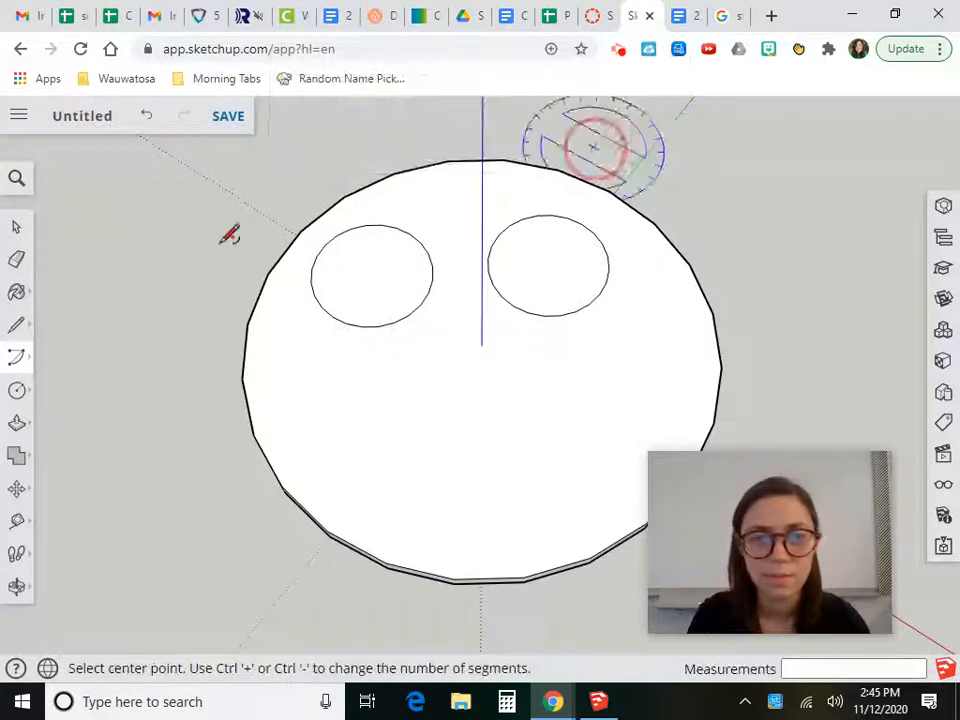
pyautogui.moveTo(17, 355)
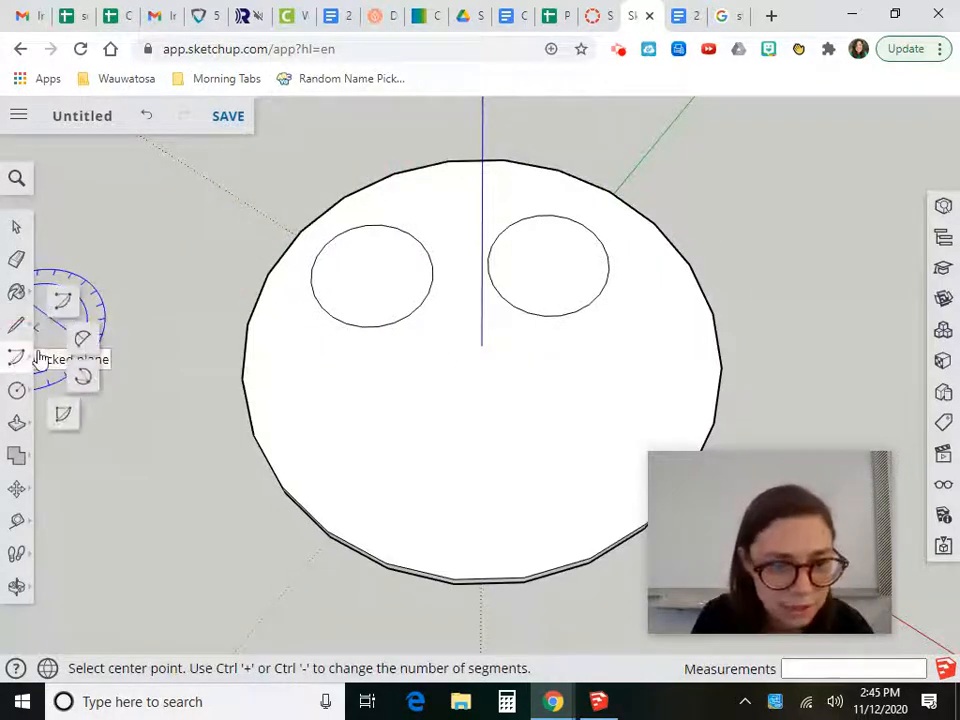
pyautogui.click(66, 413)
pyautogui.click(378, 378)
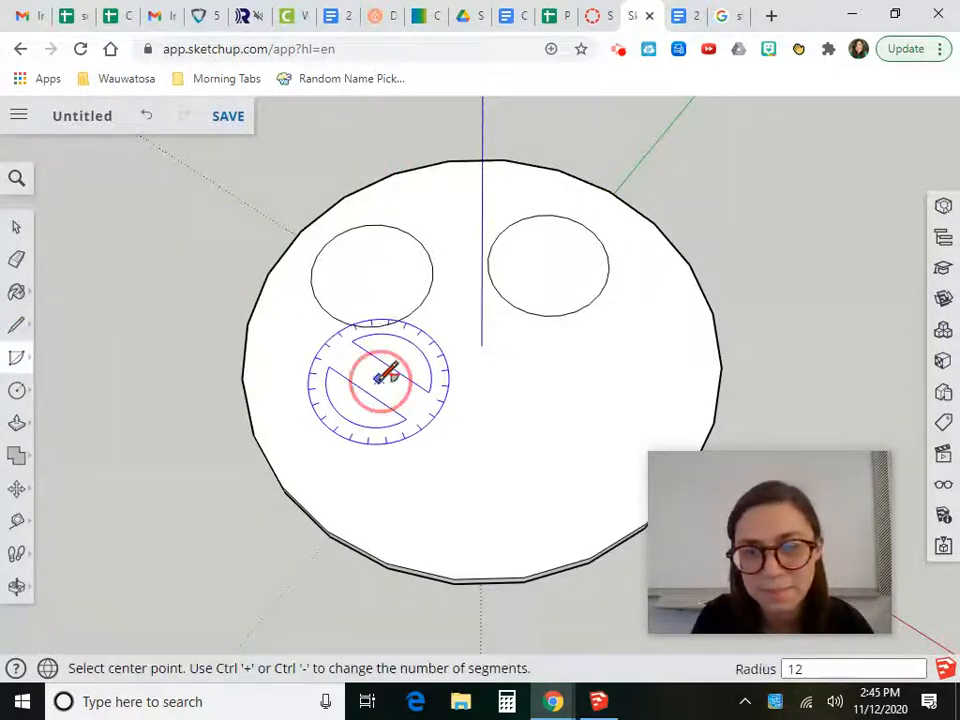
pyautogui.click(588, 379)
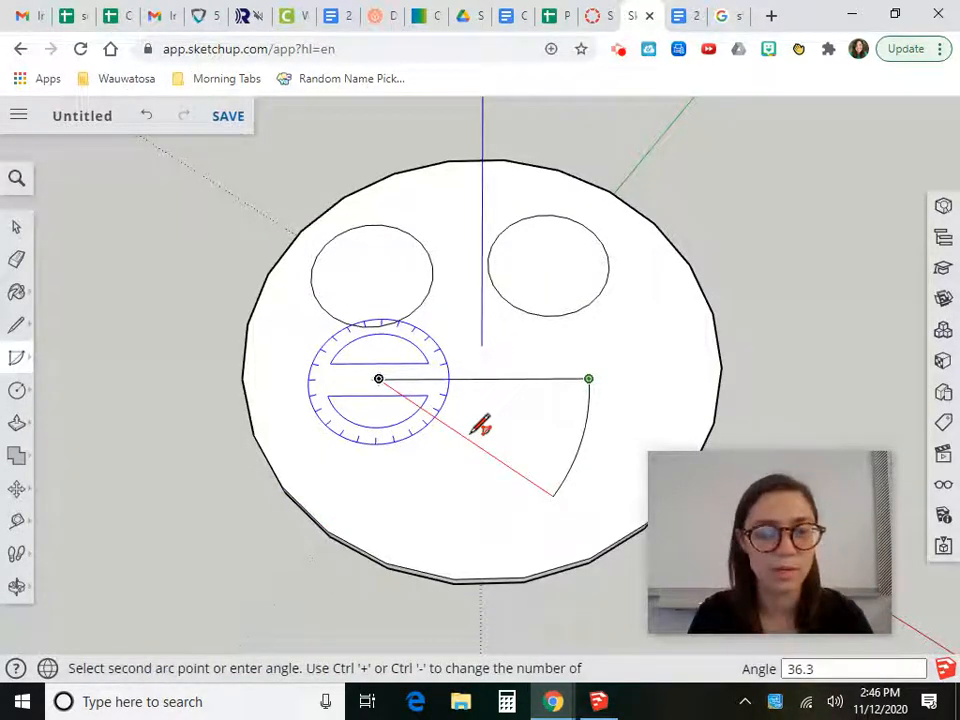
pyautogui.press('Escape')
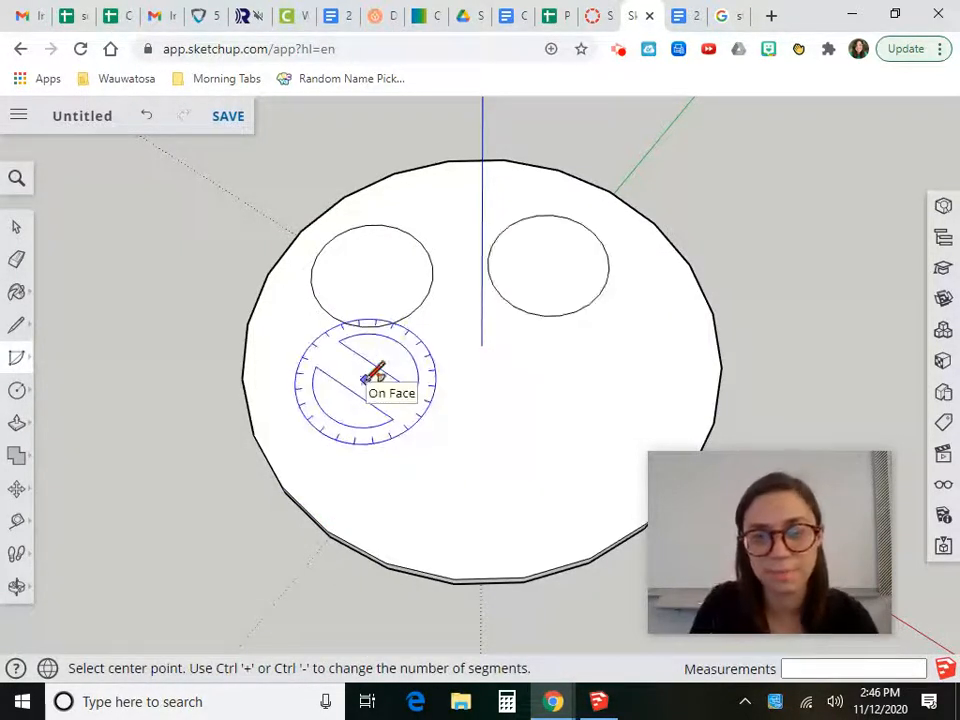
# Draw a roughly half-circle pie shape for the mouth on the disc's face, centered below the two eyes
pyautogui.click(480, 387)
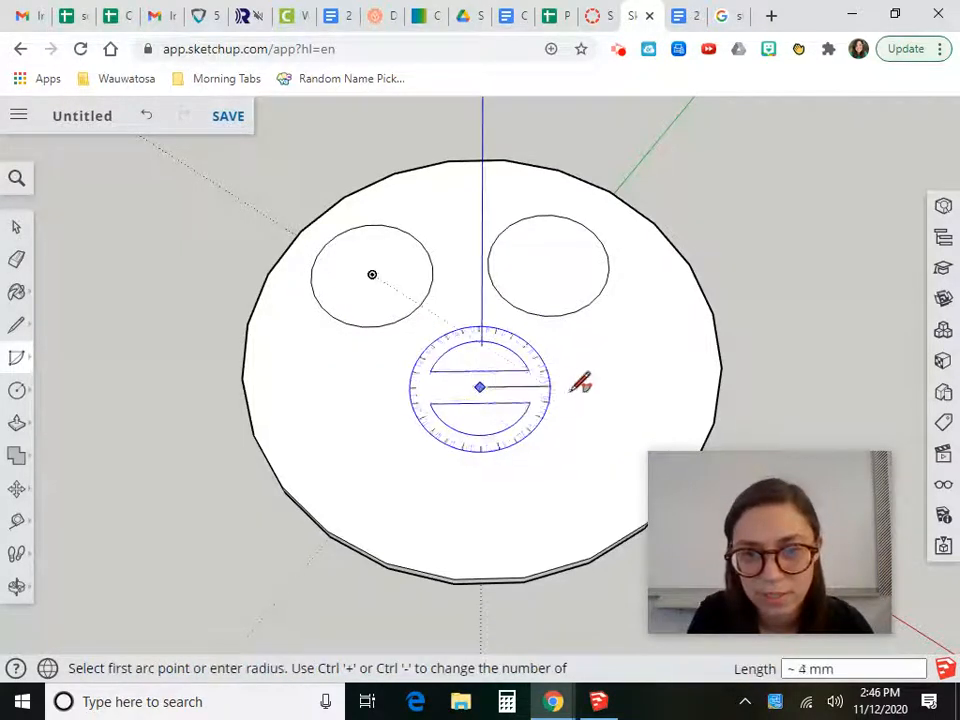
pyautogui.click(591, 375)
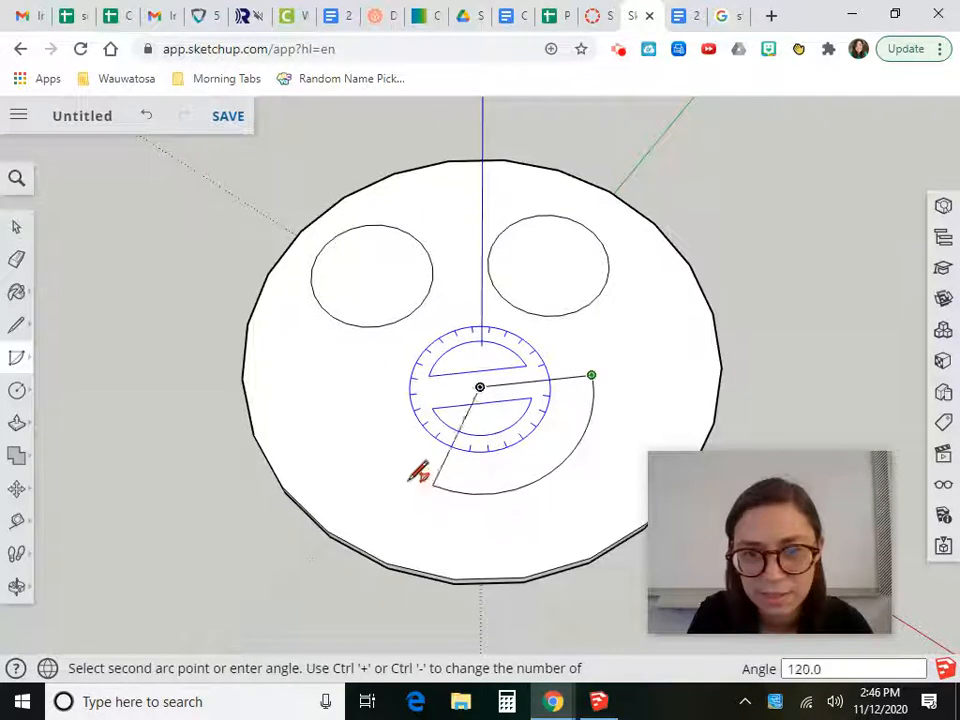
pyautogui.click(369, 397)
pyautogui.click(365, 398)
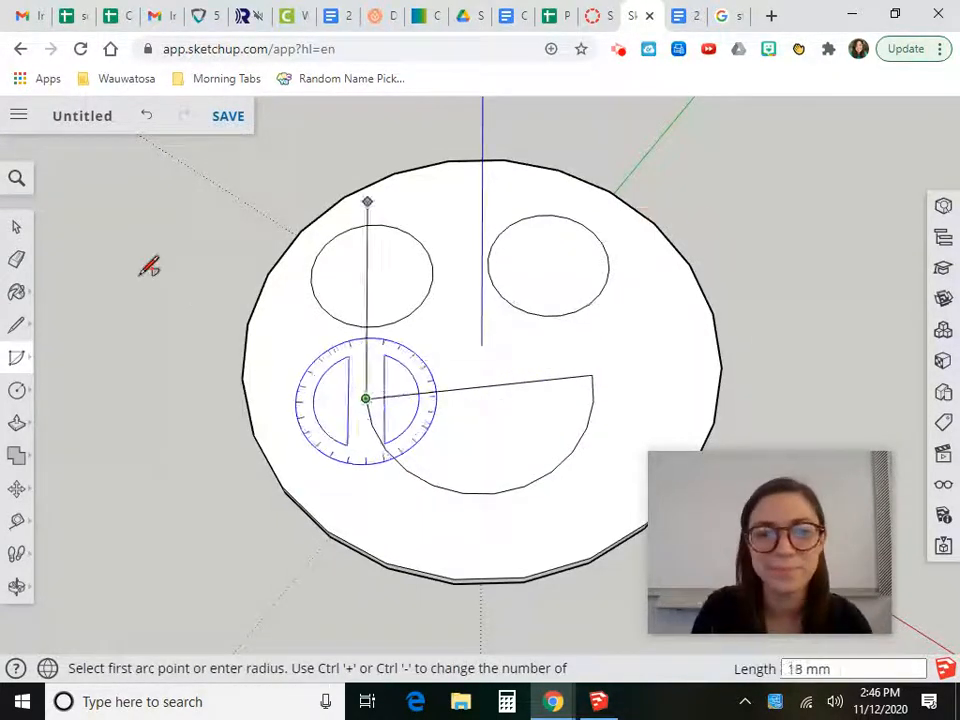
pyautogui.click(15, 230)
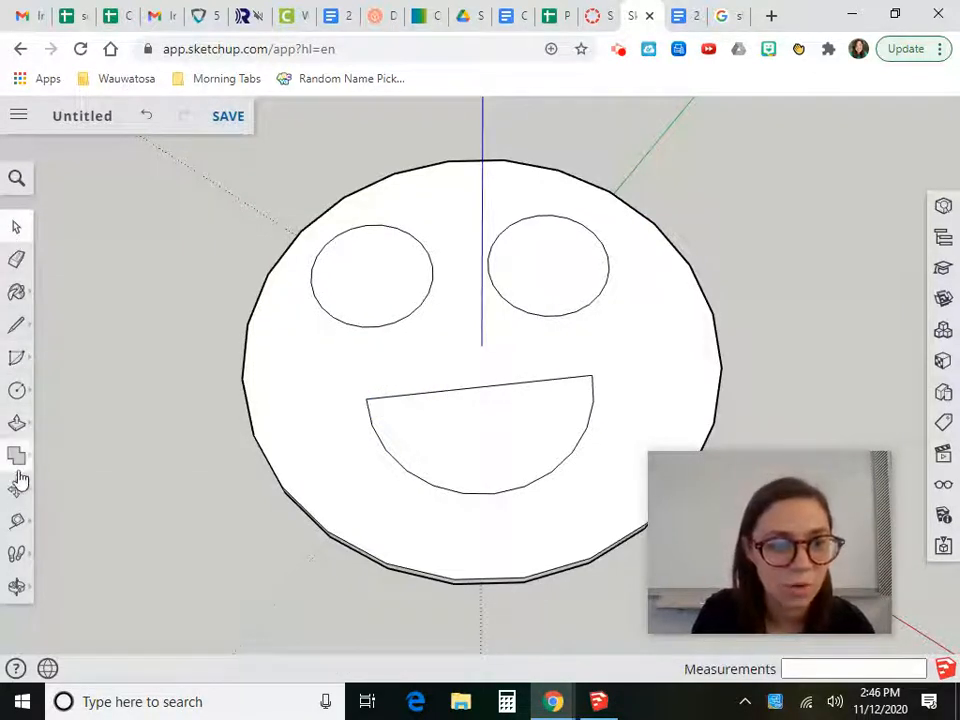
# Push/Pull both eye circles and the half-circle mouth upward 1 mm from the disc's face
pyautogui.click(17, 423)
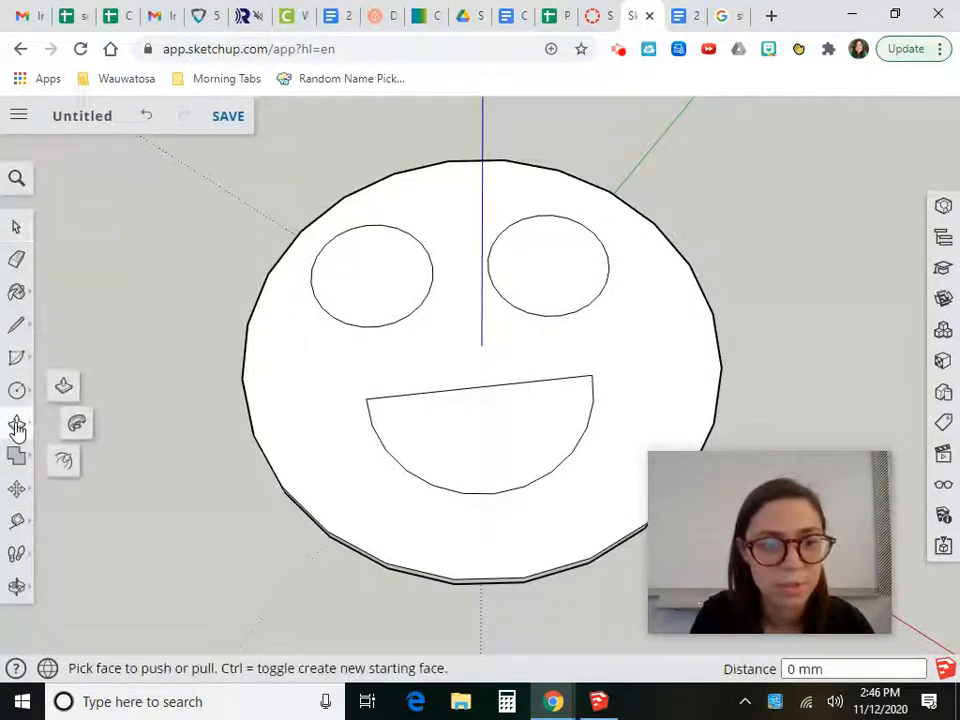
pyautogui.click(63, 392)
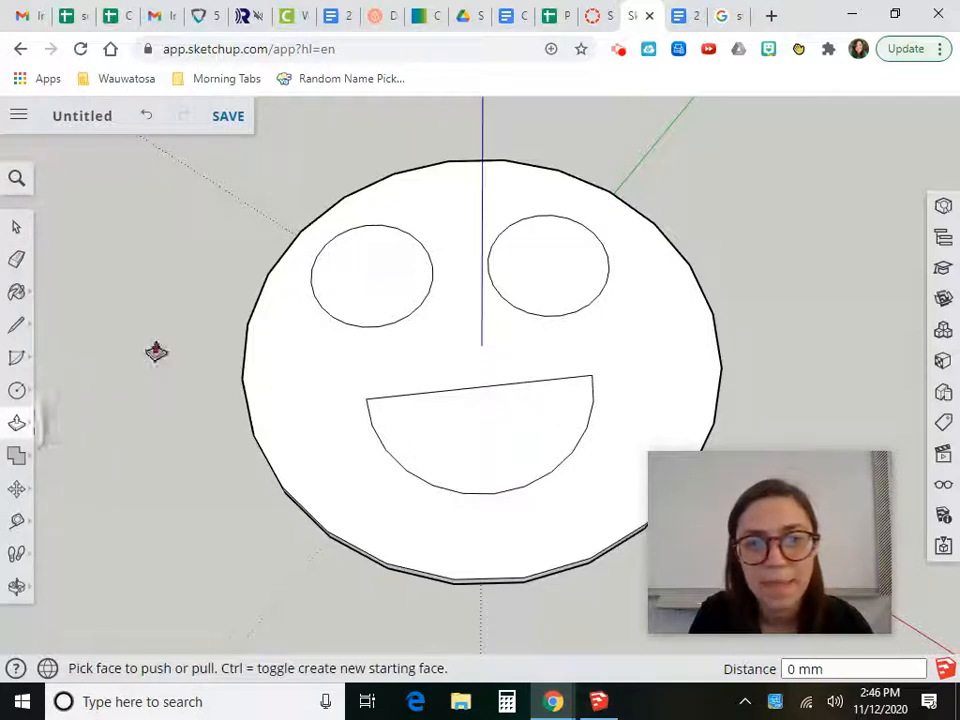
pyautogui.click(398, 273)
pyautogui.click(398, 268)
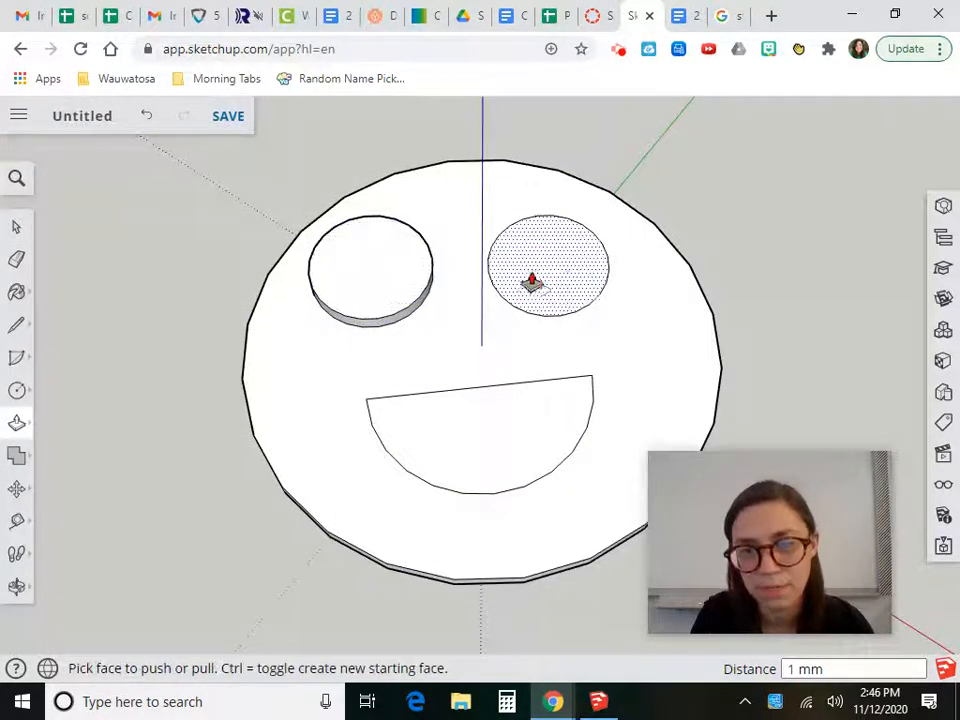
pyautogui.click(539, 285)
pyautogui.click(539, 285)
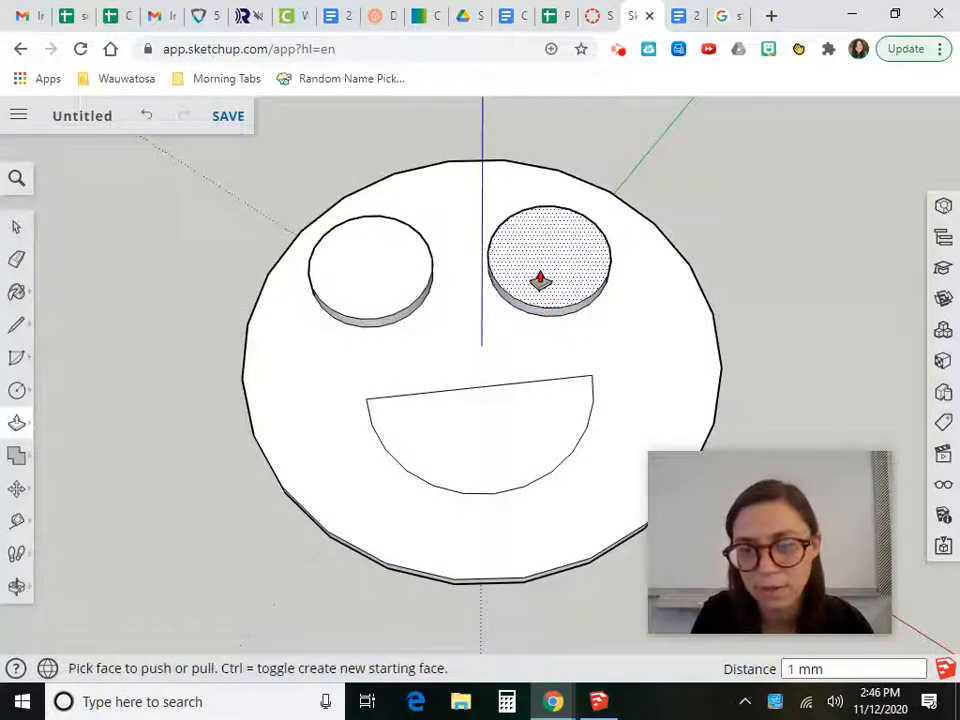
pyautogui.click(471, 418)
pyautogui.click(472, 424)
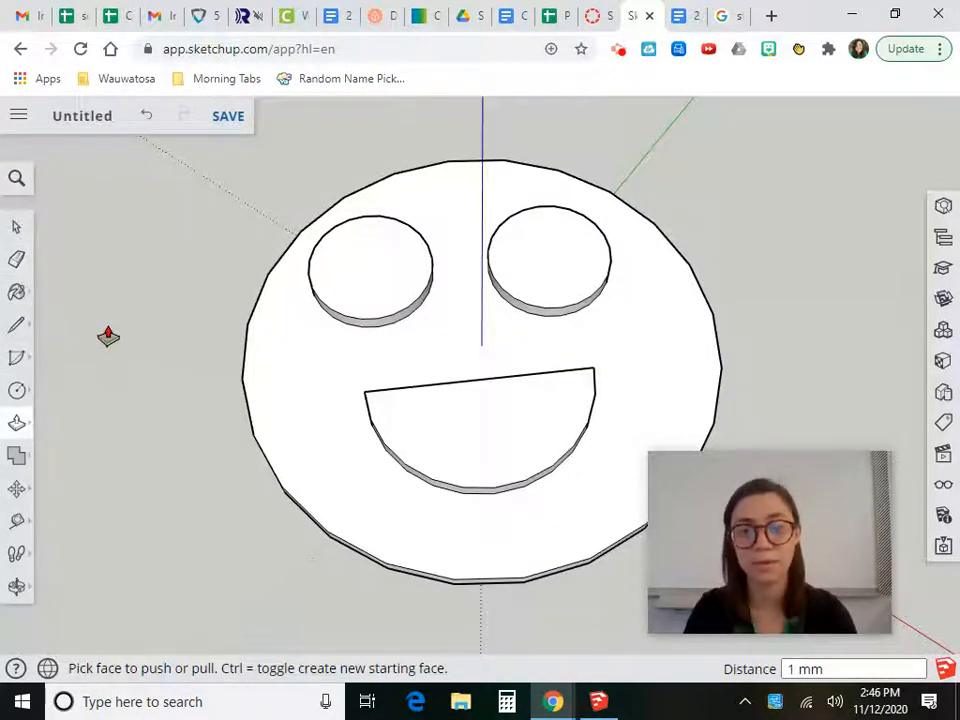
# Undo the extrusions of the mouth and both eyes, and remove the pie-shaped mouth
pyautogui.click(17, 586)
pyautogui.click(62, 512)
pyautogui.moveTo(360, 499); pyautogui.dragTo(296, 508)
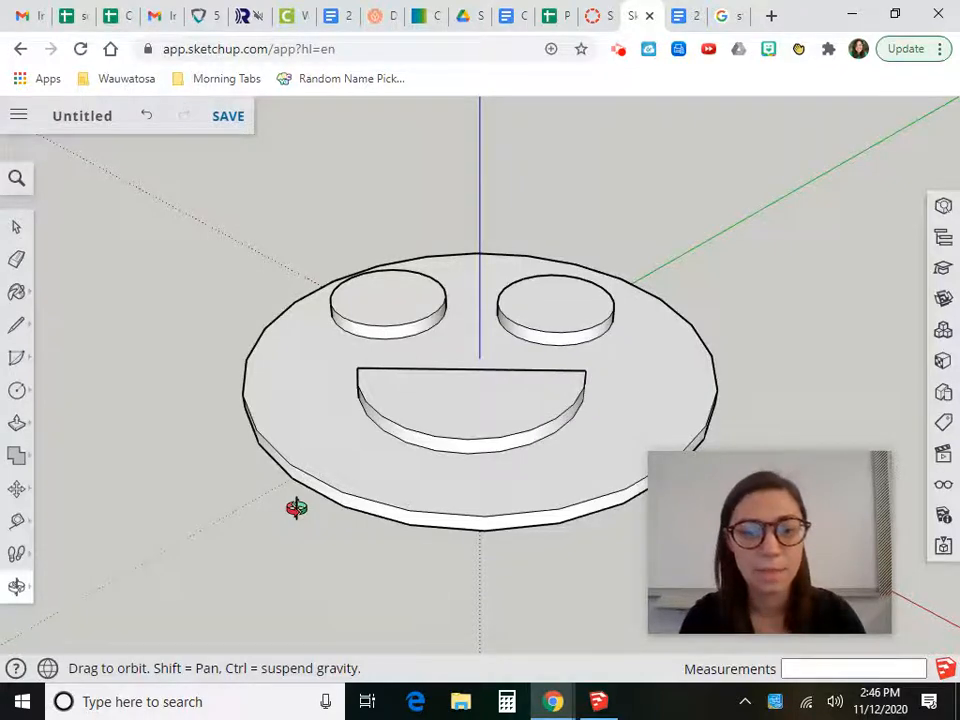
pyautogui.moveTo(356, 409); pyautogui.dragTo(466, 429)
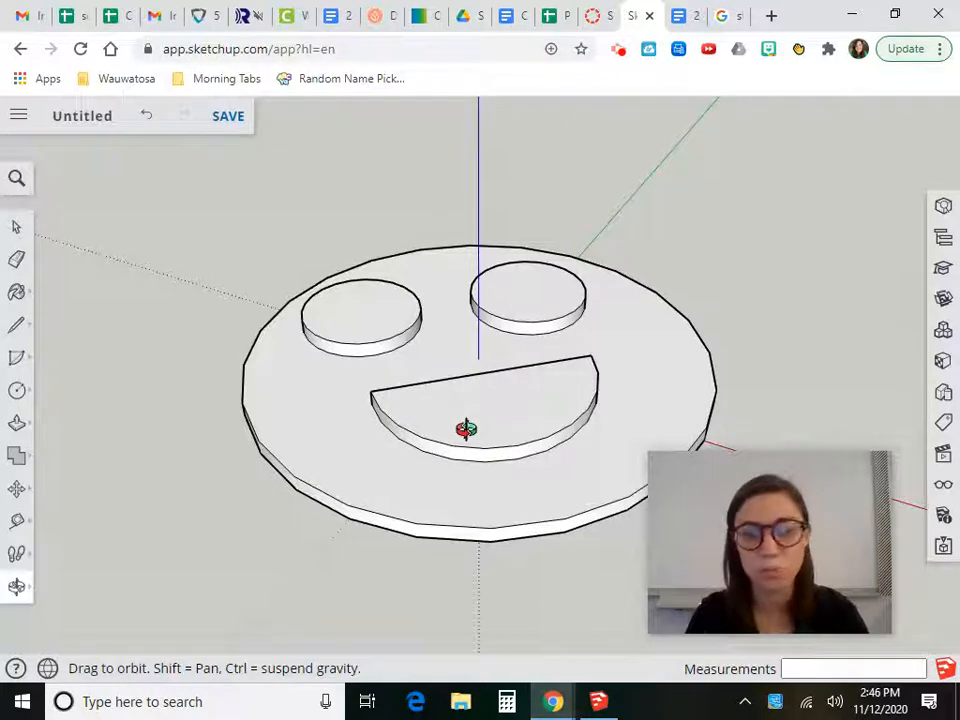
pyautogui.hotkey('ctrl', 'z')
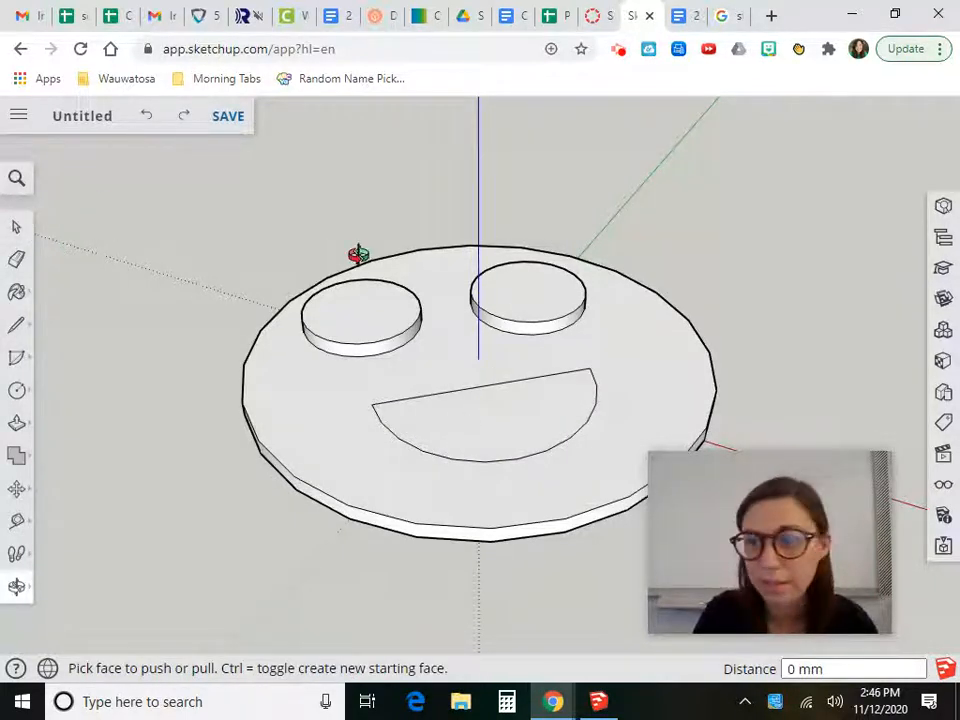
pyautogui.click(147, 125)
pyautogui.click(148, 126)
pyautogui.click(148, 126)
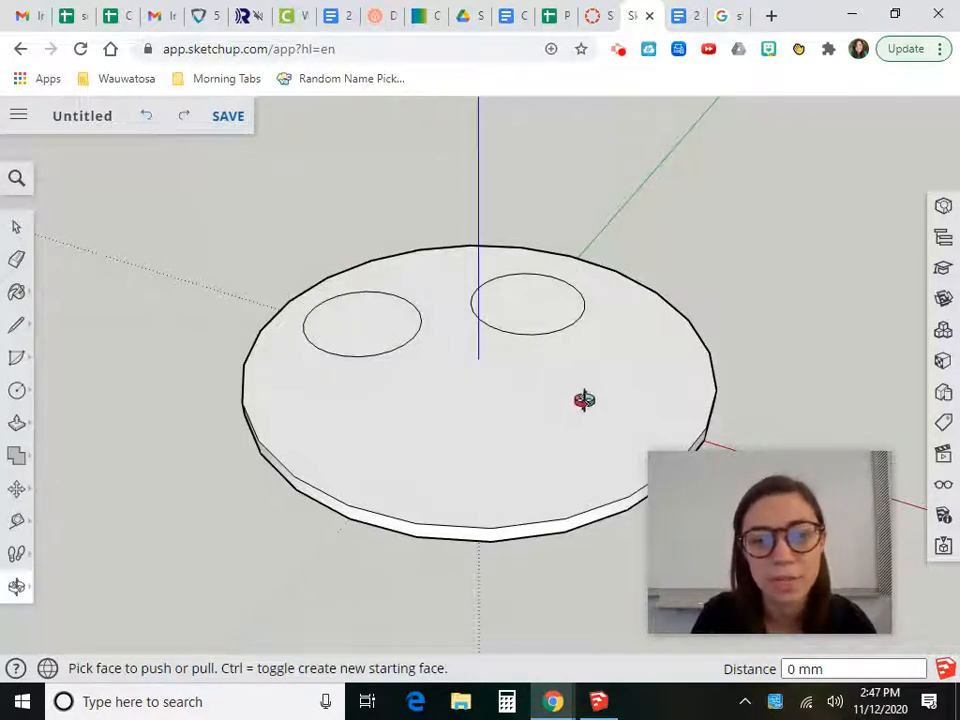
# Draw an open smile curve with the Freehand tool on the disc's face below the eyes
pyautogui.click(17, 335)
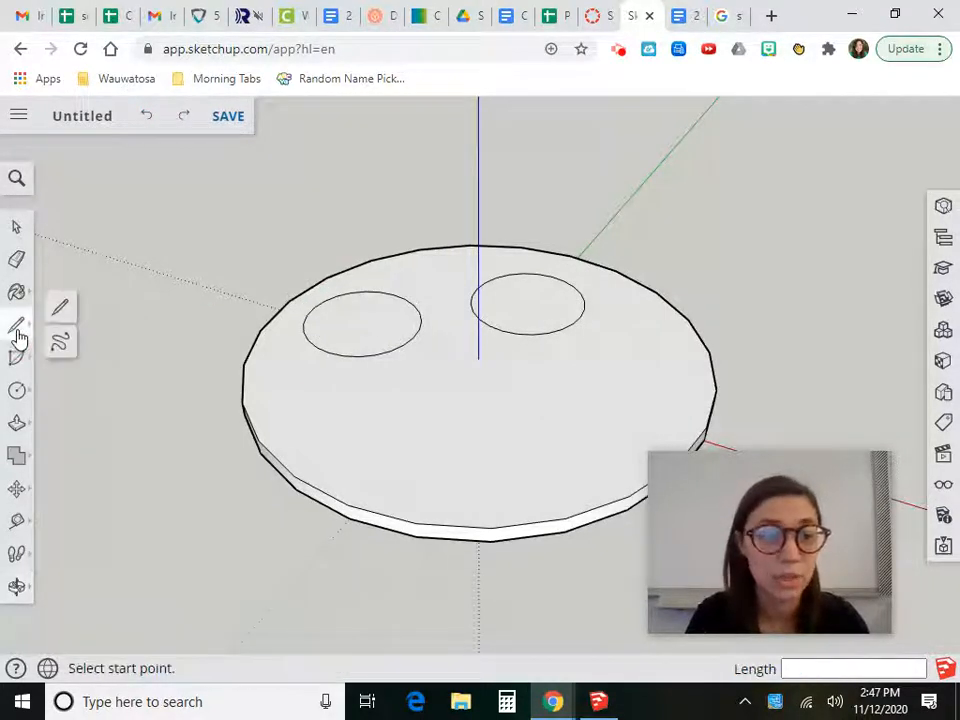
pyautogui.click(64, 342)
pyautogui.moveTo(365, 389)
pyautogui.mouseDown()
pyautogui.moveTo(411, 431)
pyautogui.moveTo(497, 452)
pyautogui.moveTo(544, 444)
pyautogui.moveTo(573, 362)
pyautogui.mouseUp()
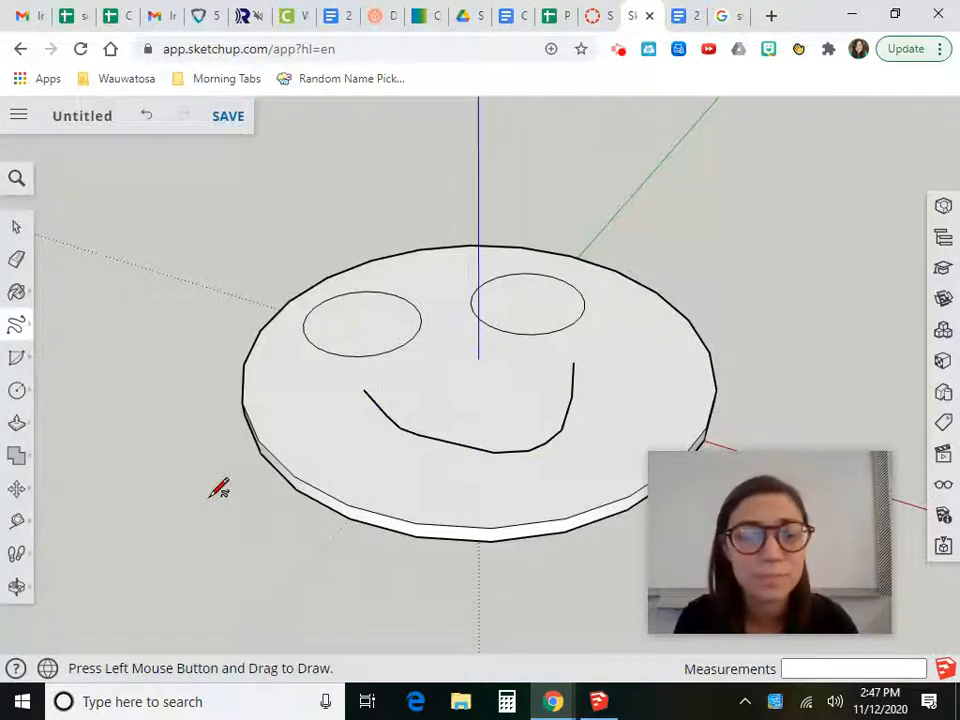
# Push/Pull the two eye circles upward 1 mm above the disc's face
pyautogui.click(16, 425)
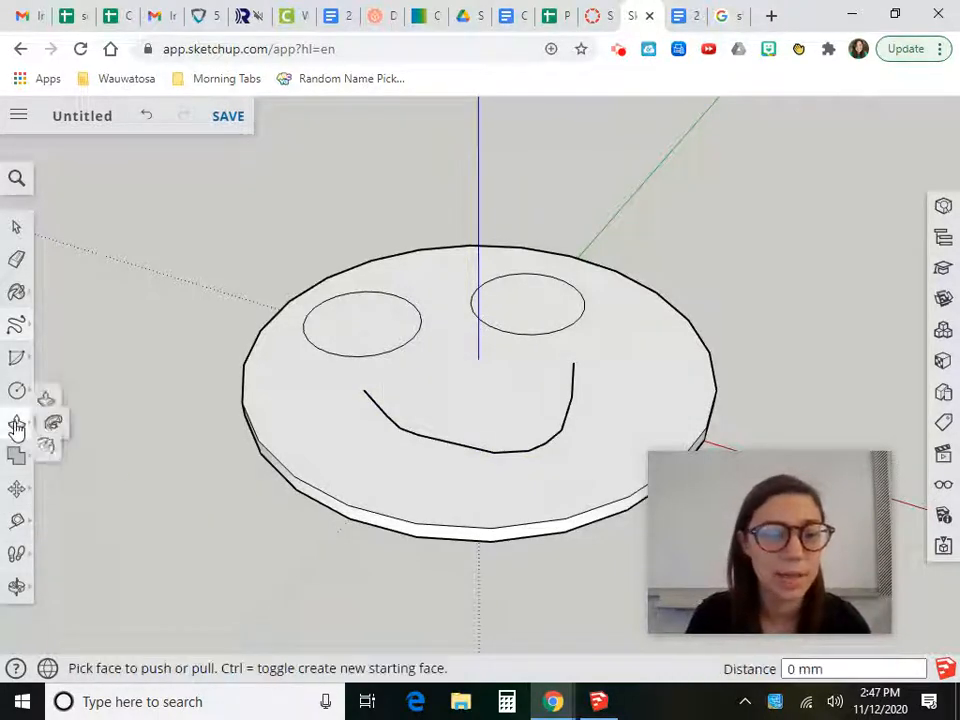
pyautogui.click(60, 386)
pyautogui.click(357, 320)
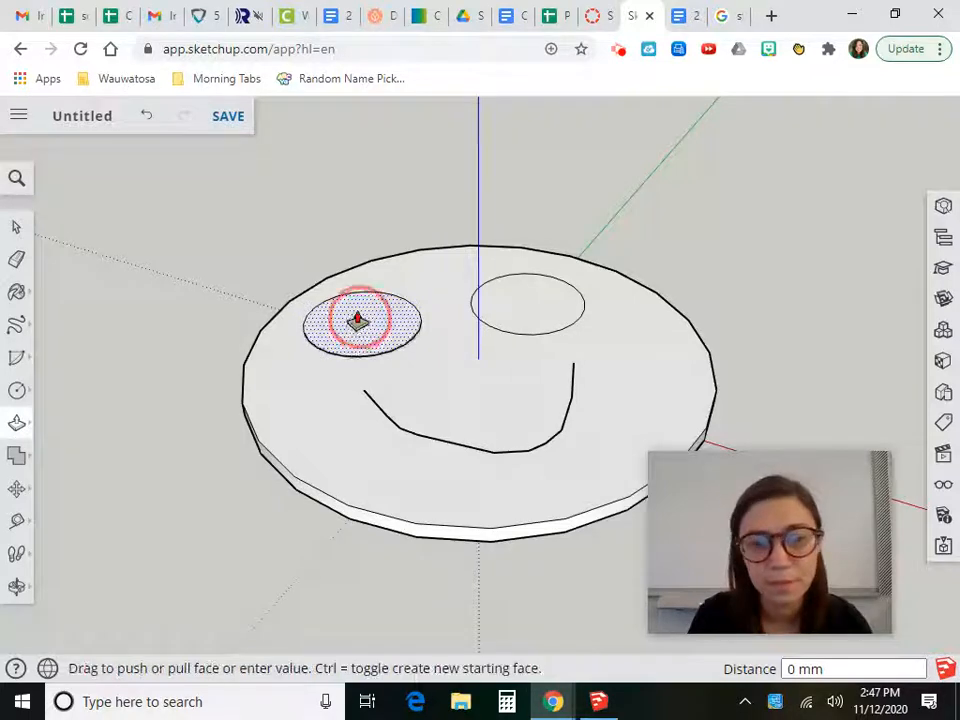
pyautogui.click(357, 315)
pyautogui.click(516, 304)
pyautogui.click(516, 298)
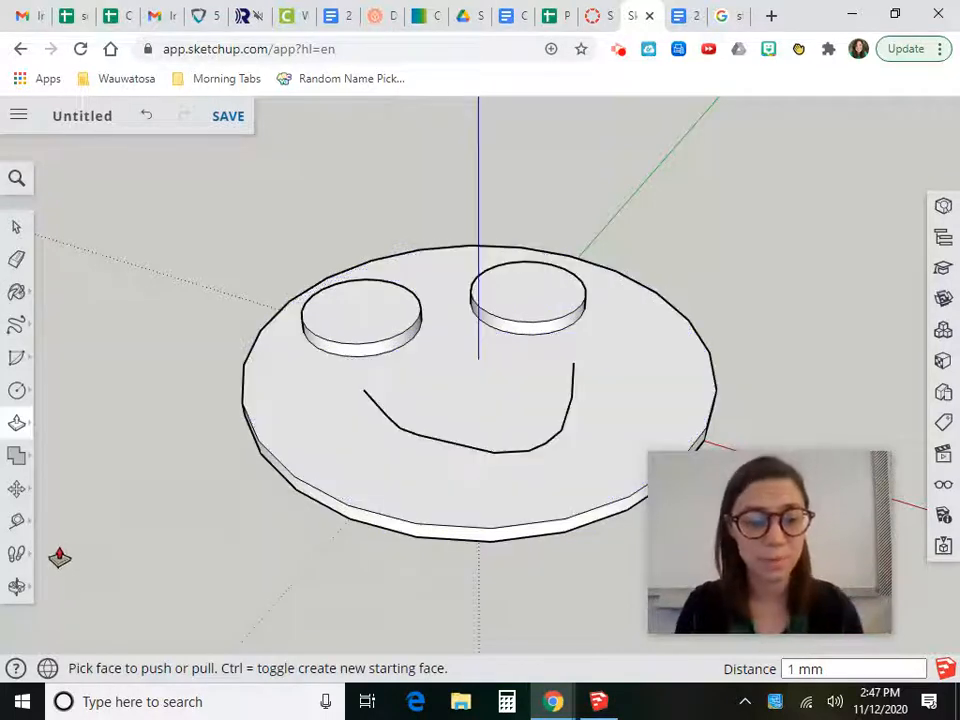
# Undo both eye extrusions and the freehand smile curve
pyautogui.click(18, 585)
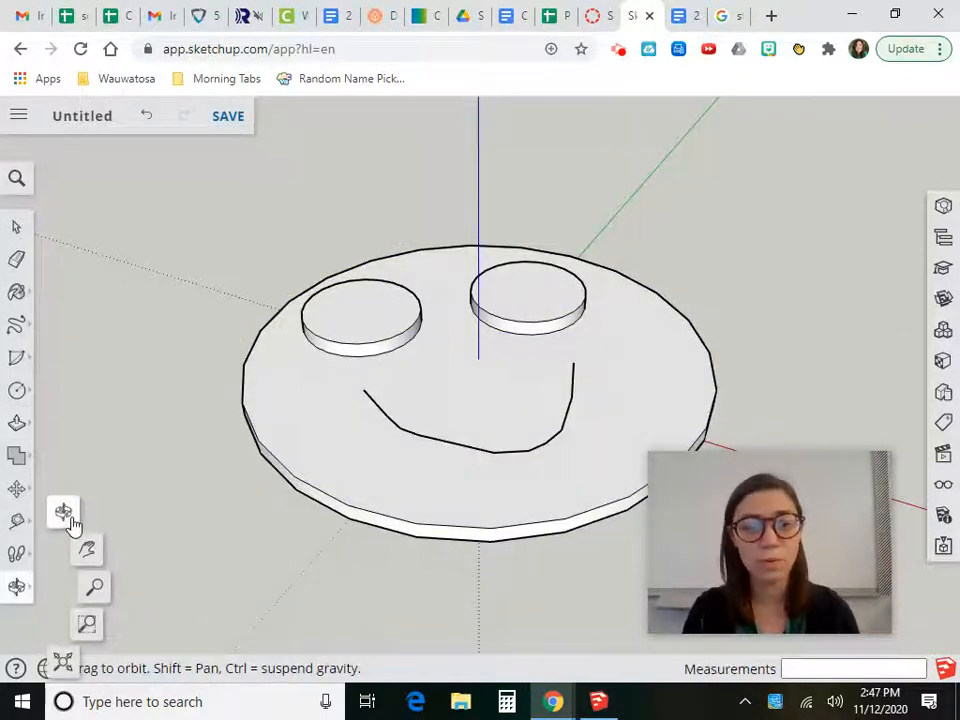
pyautogui.click(66, 514)
pyautogui.moveTo(362, 579); pyautogui.dragTo(367, 326)
pyautogui.moveTo(553, 347); pyautogui.dragTo(465, 562)
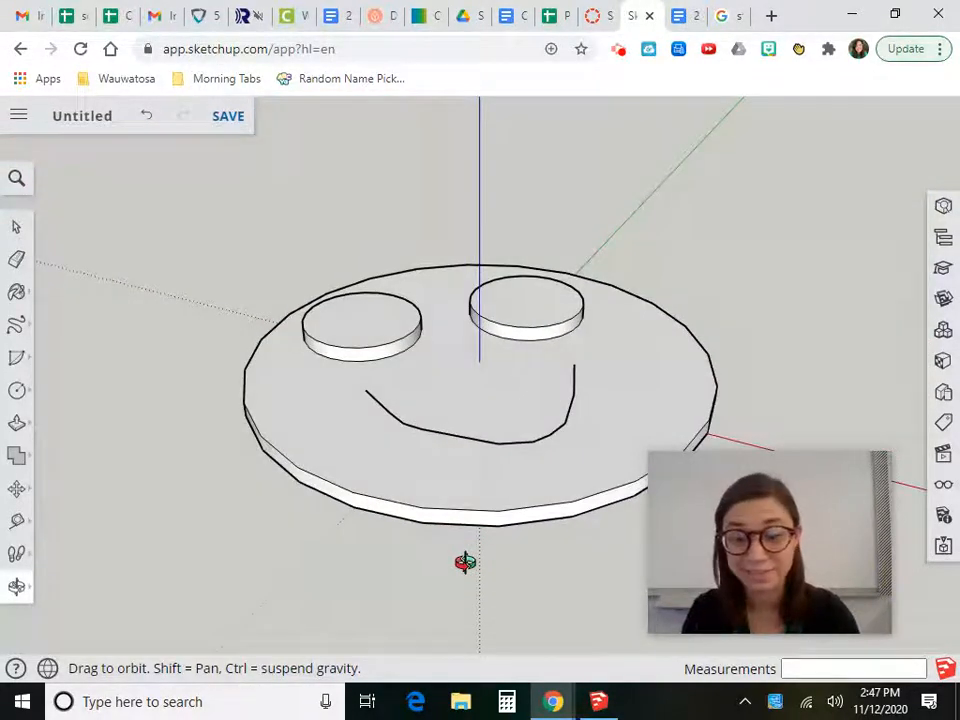
pyautogui.press('p')
pyautogui.hotkey('ctrl', 'z')
pyautogui.hotkey('ctrl', 'z')
pyautogui.hotkey('ctrl', 'z')
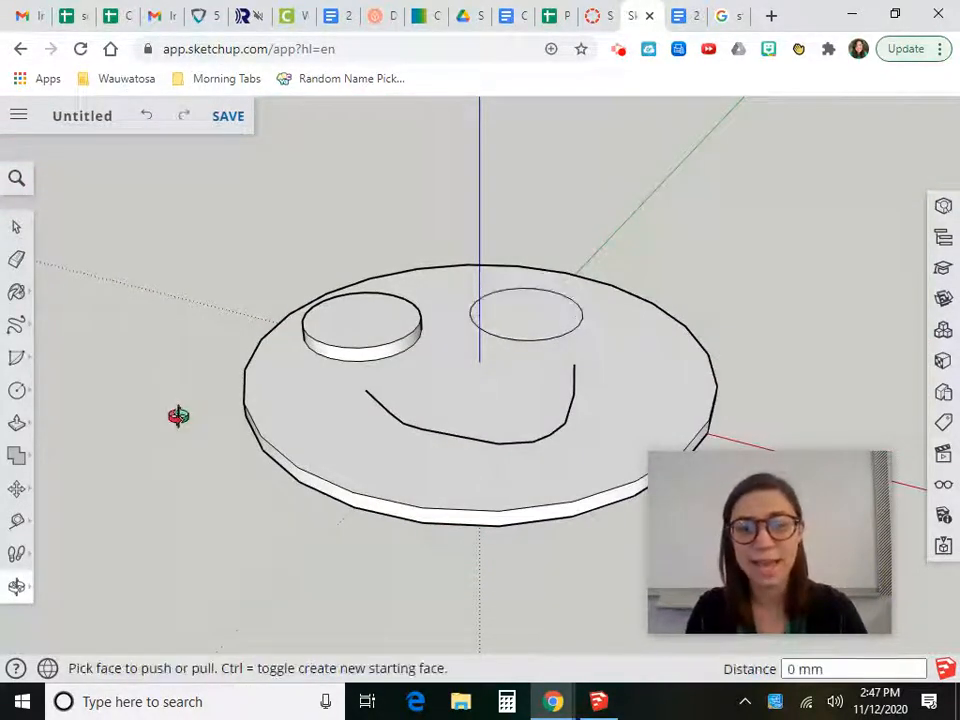
# Draw a two-point arc for the smile below the eyes, about 13 mm wide with a bulge of about 6 mm
pyautogui.click(19, 362)
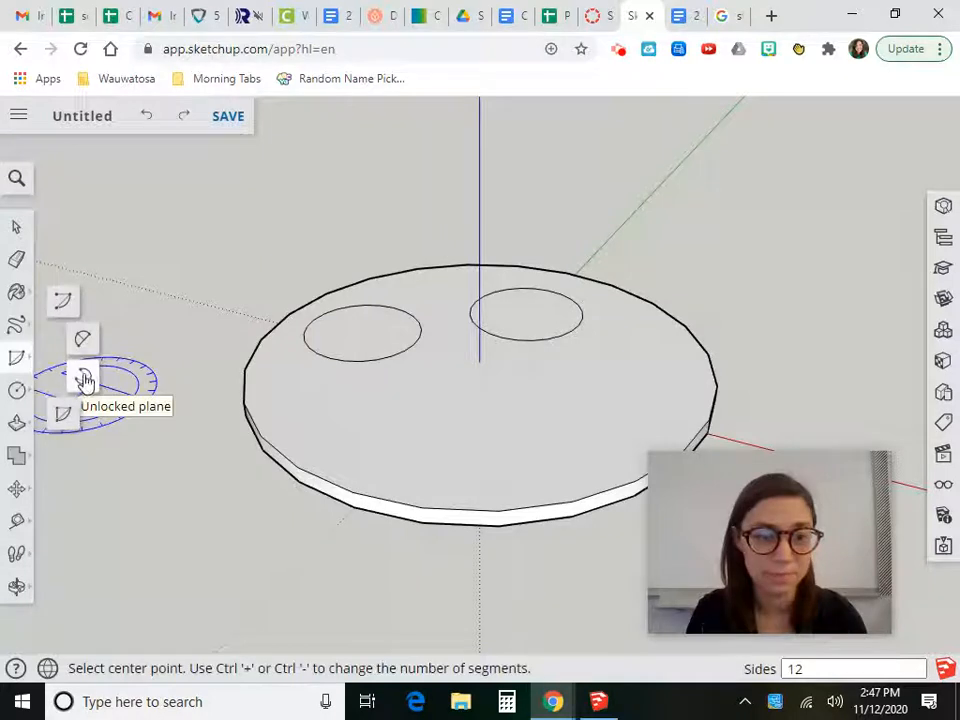
pyautogui.click(82, 340)
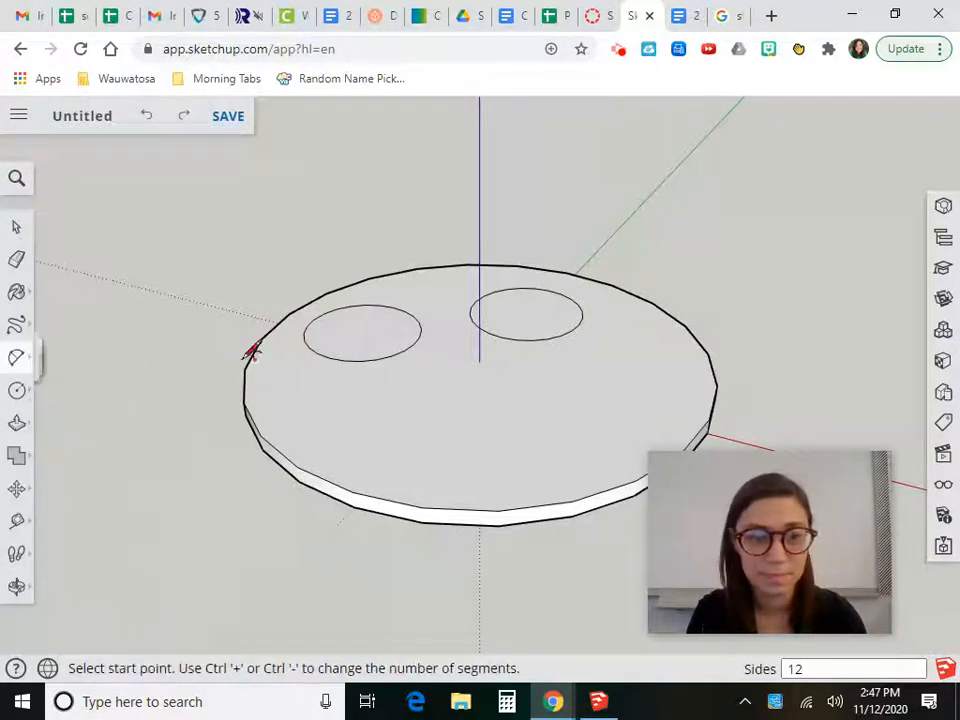
pyautogui.click(367, 396)
pyautogui.click(576, 381)
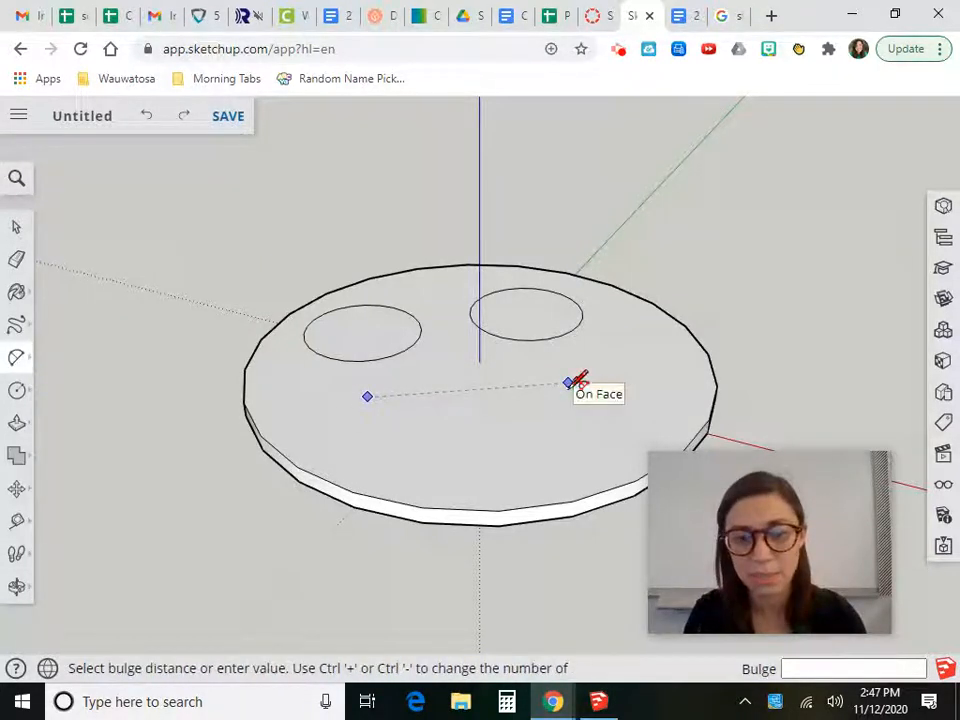
pyautogui.click(566, 435)
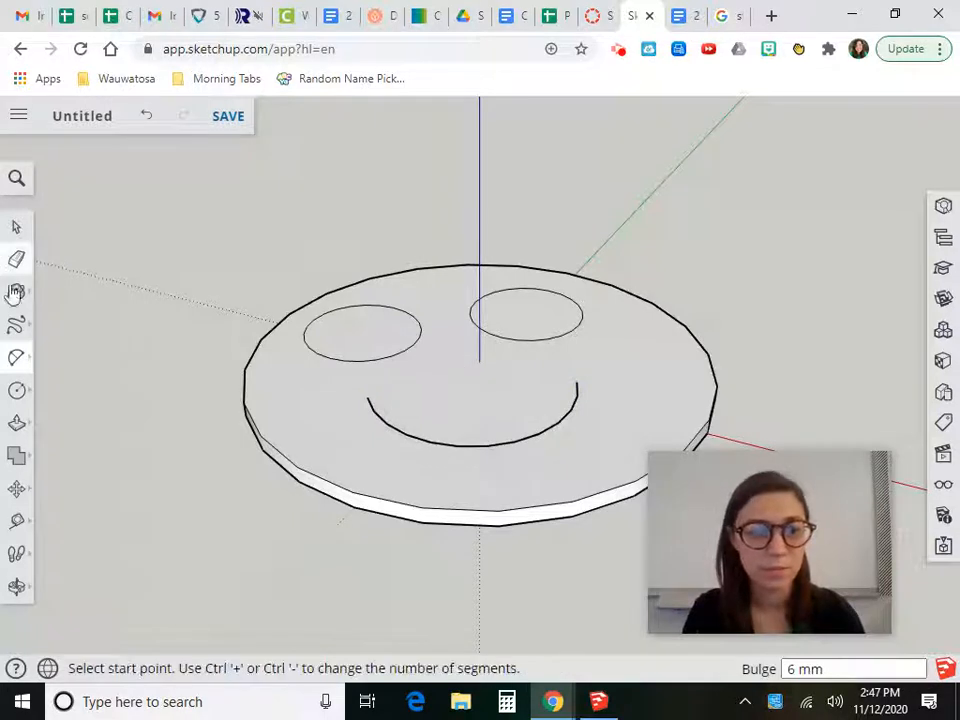
# Close the smile arc with a straight line between its two endpoints to form a mouth face
pyautogui.click(16, 326)
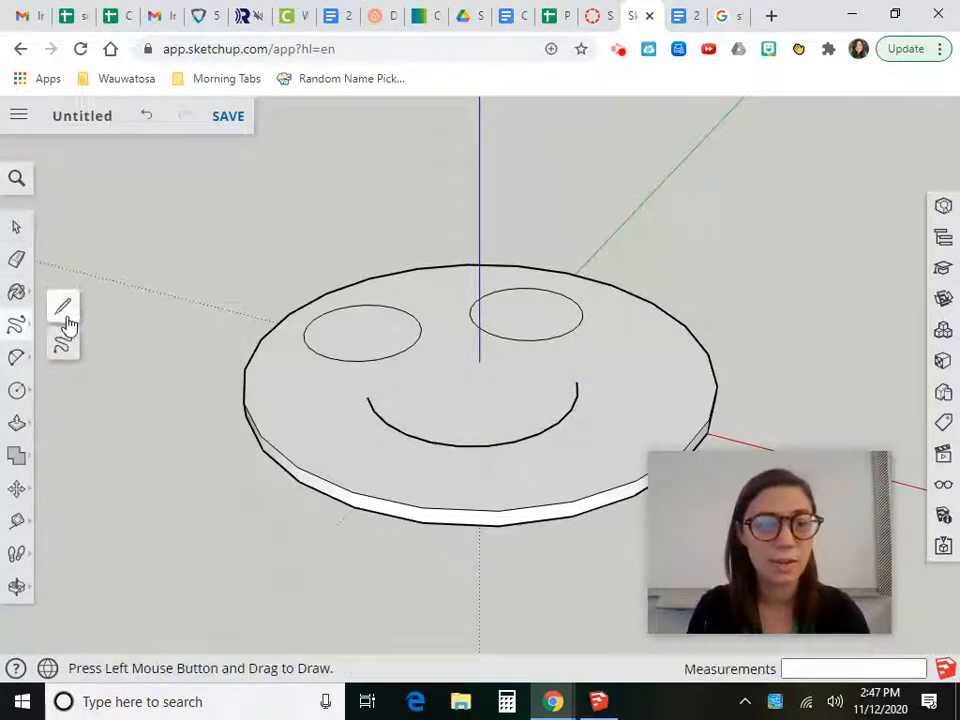
pyautogui.click(61, 306)
pyautogui.moveTo(368, 396); pyautogui.dragTo(577, 381)
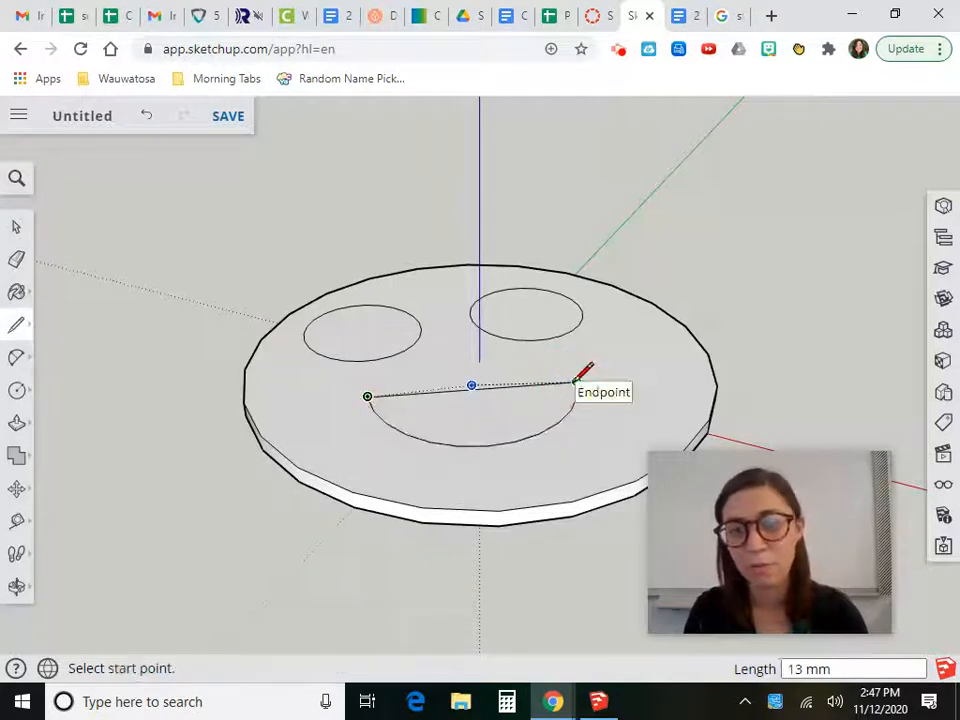
# Push/Pull both eye circles and the closed mouth shape upward 1 mm from the disc's face
pyautogui.click(17, 422)
pyautogui.moveTo(349, 336); pyautogui.dragTo(355, 322)
pyautogui.moveTo(516, 322); pyautogui.dragTo(518, 305)
pyautogui.moveTo(480, 405); pyautogui.dragTo(469, 400)
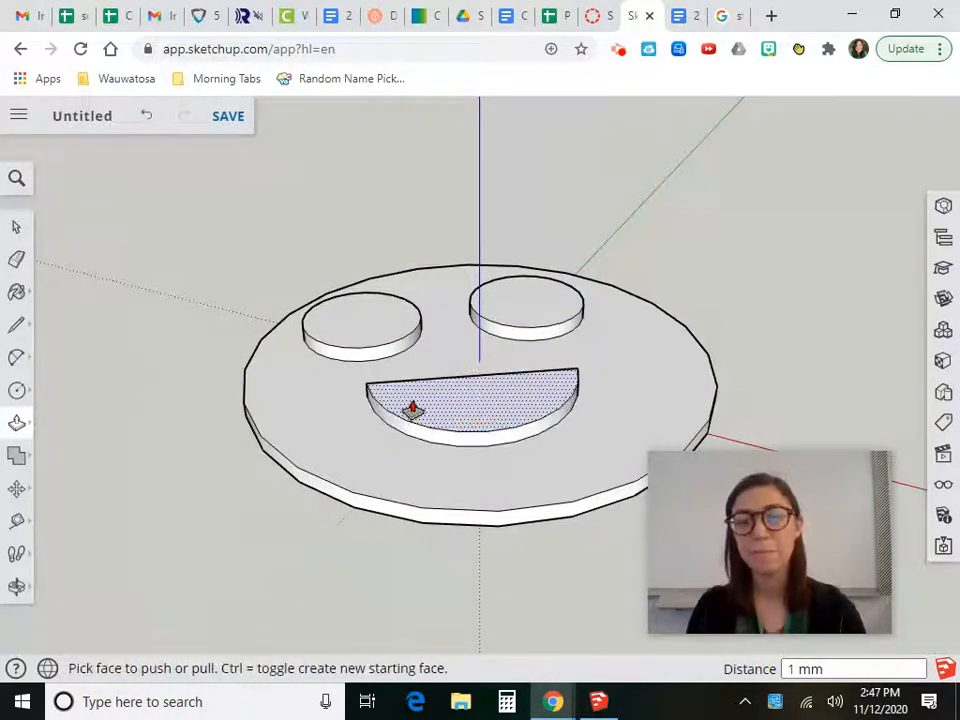